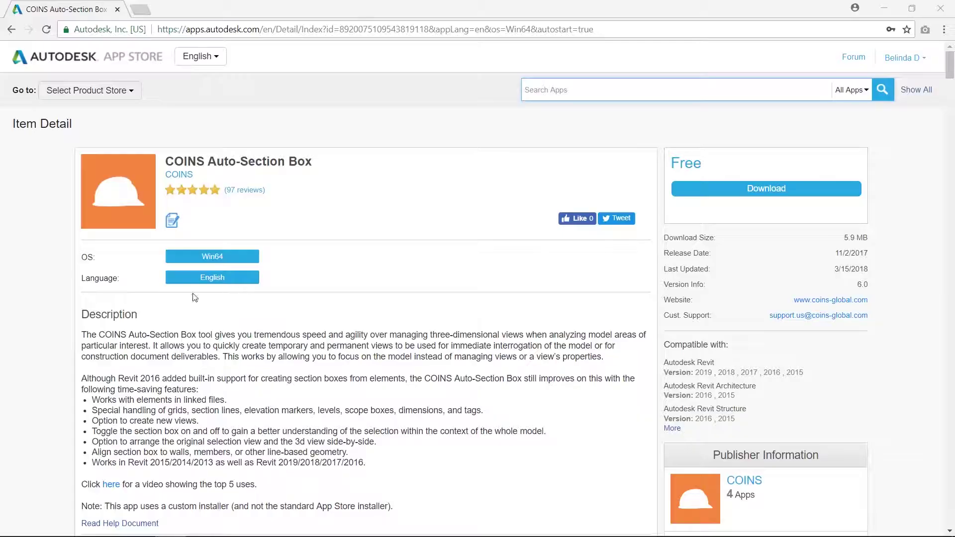
Download the free COINS Auto-Section Box installer and set it up for Revit 2016-2019.
{"action": "left_click", "coordinate": [747, 189]}
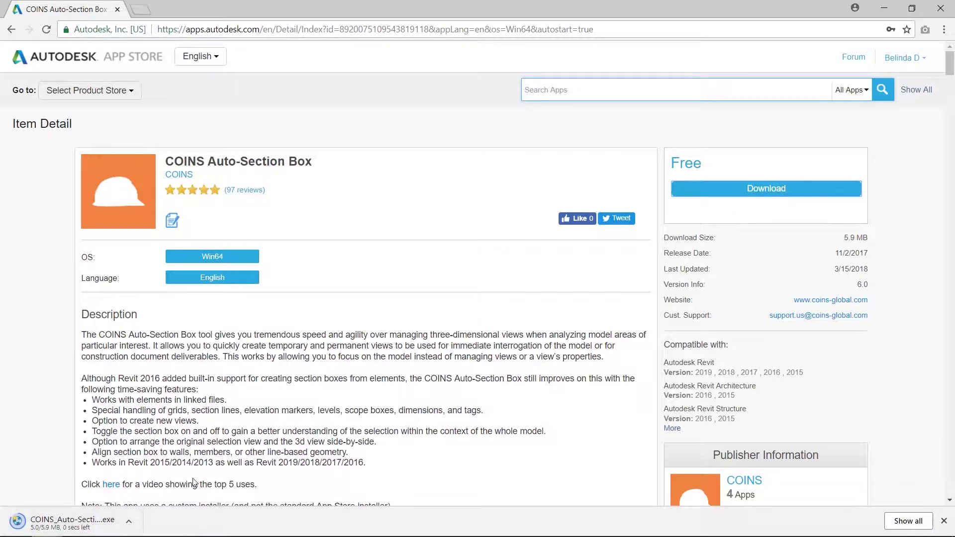
{"action": "left_click", "coordinate": [69, 520]}
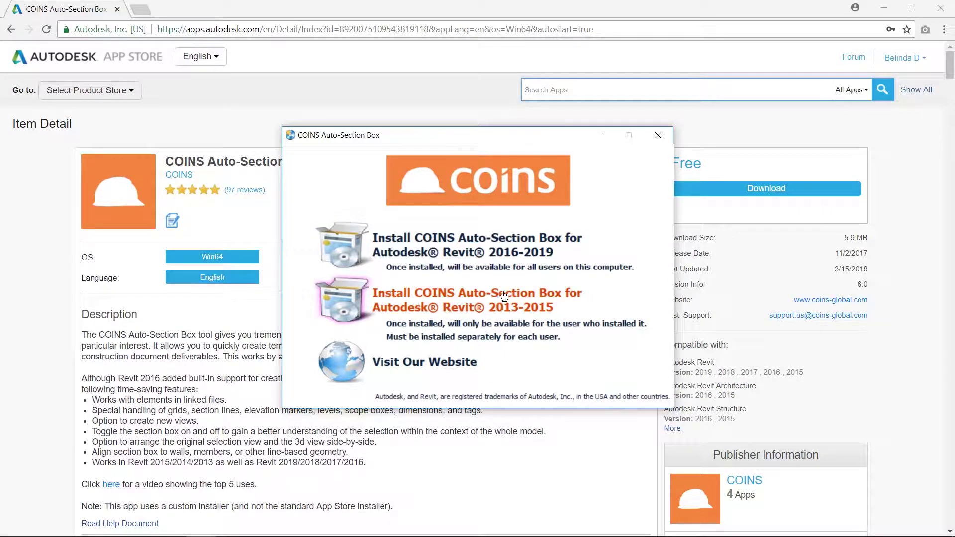
{"action": "left_click", "coordinate": [500, 251]}
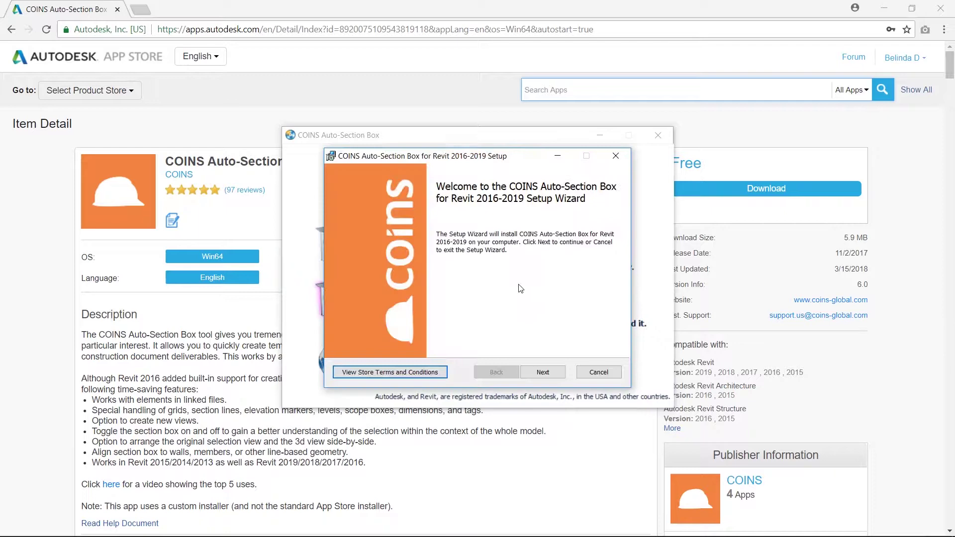
{"action": "left_click", "coordinate": [552, 374]}
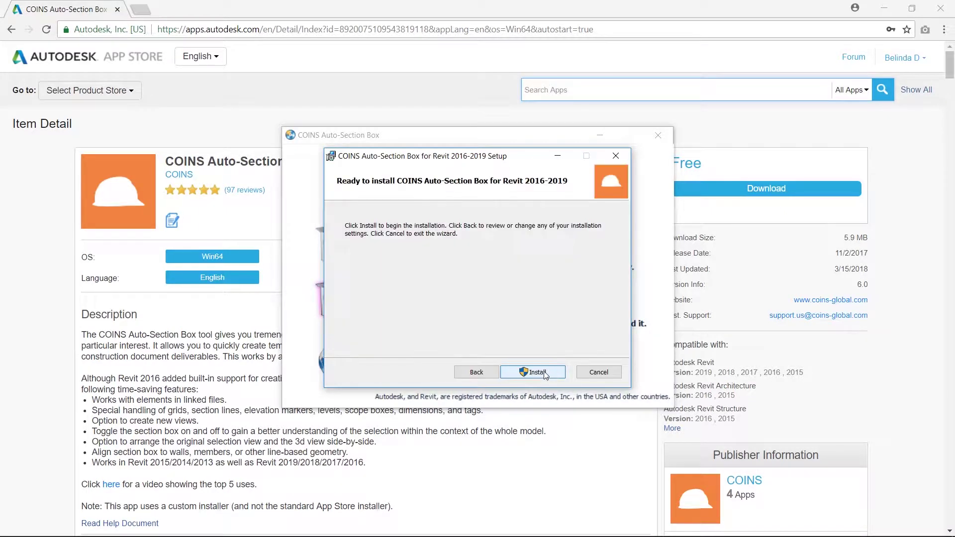
Finish the add-in install, then select the X-ray bi-plane table and foot stool on Level 1.
{"action": "left_click", "coordinate": [531, 373]}
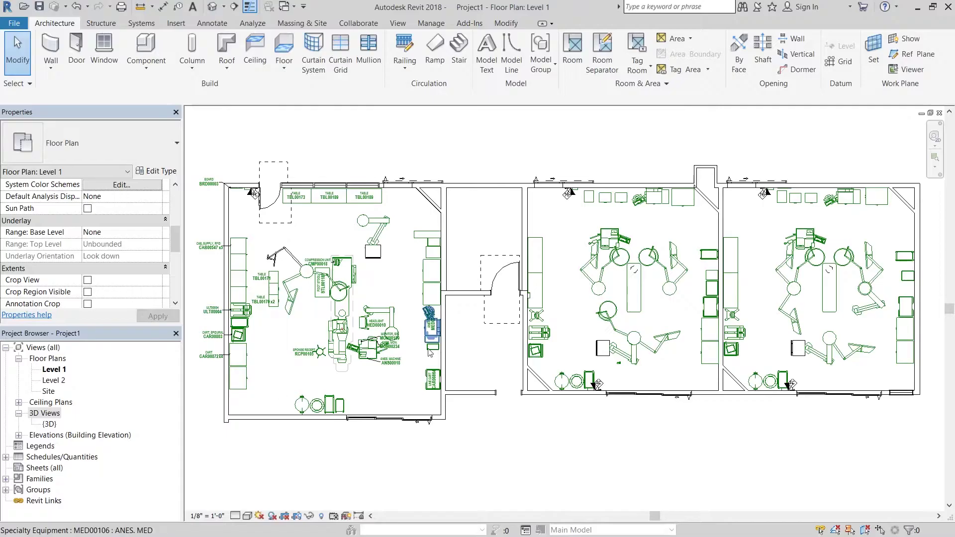
{"action": "left_click", "coordinate": [469, 24]}
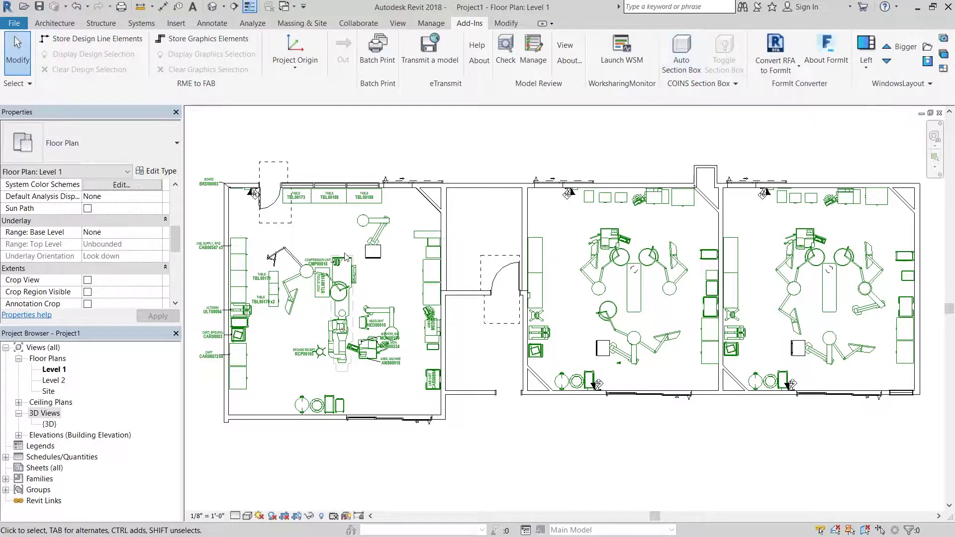
{"action": "left_click", "coordinate": [343, 318]}
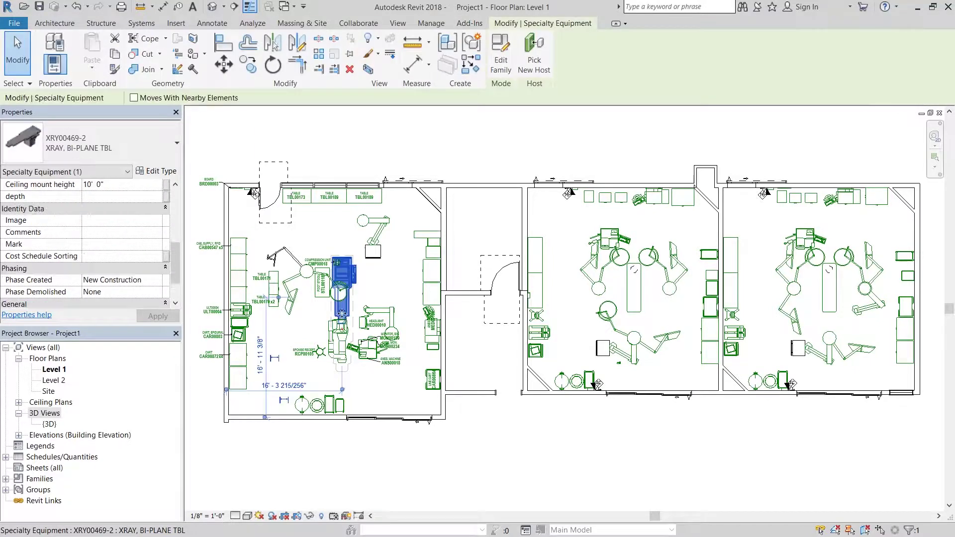
{"action": "scroll", "coordinate": [343, 315], "scroll_direction": "up", "scroll_amount": 3}
{"action": "middle_click_drag", "start_coordinate": [355, 312], "coordinate": [415, 319]}
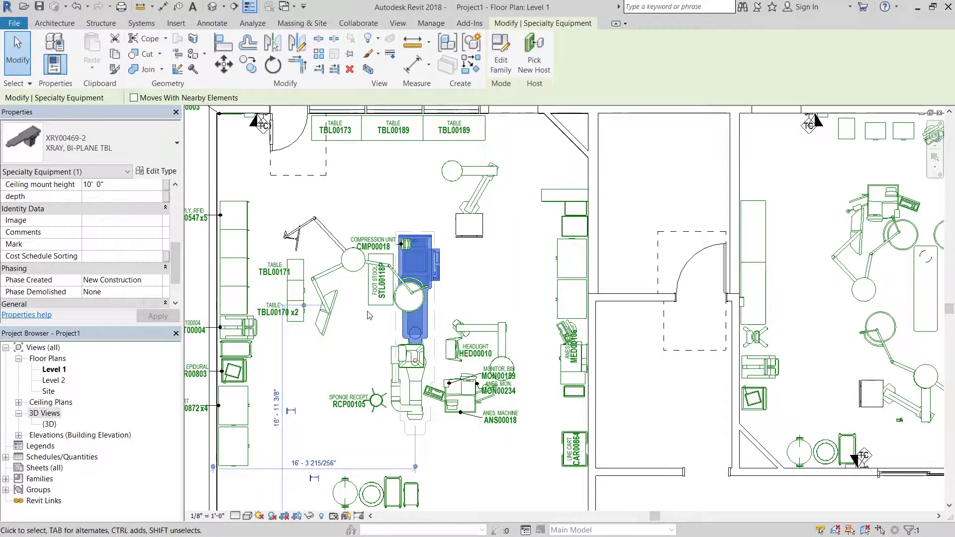
{"action": "left_click", "coordinate": [372, 308], "text": "ctrl"}
{"action": "scroll", "coordinate": [368, 306], "scroll_direction": "up", "scroll_amount": 2}
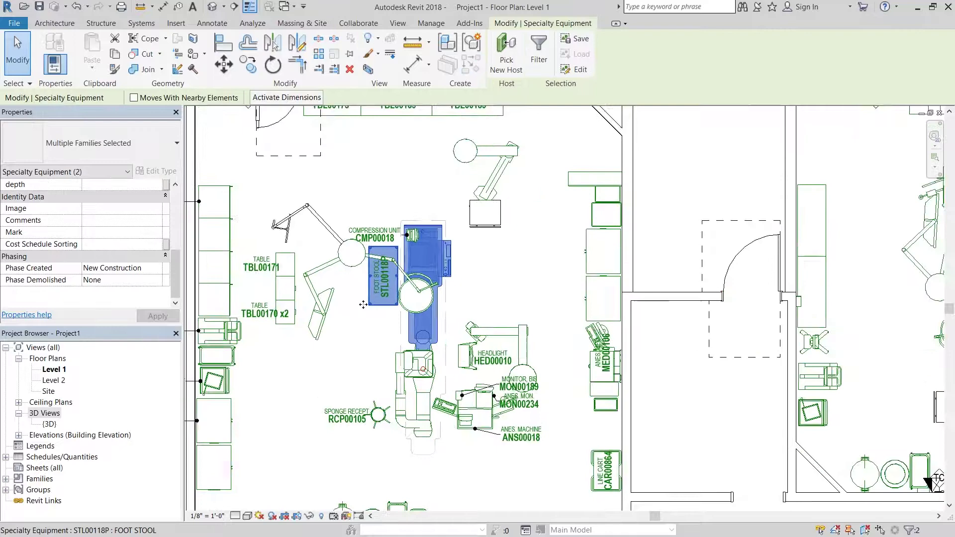
{"action": "left_click", "coordinate": [473, 24]}
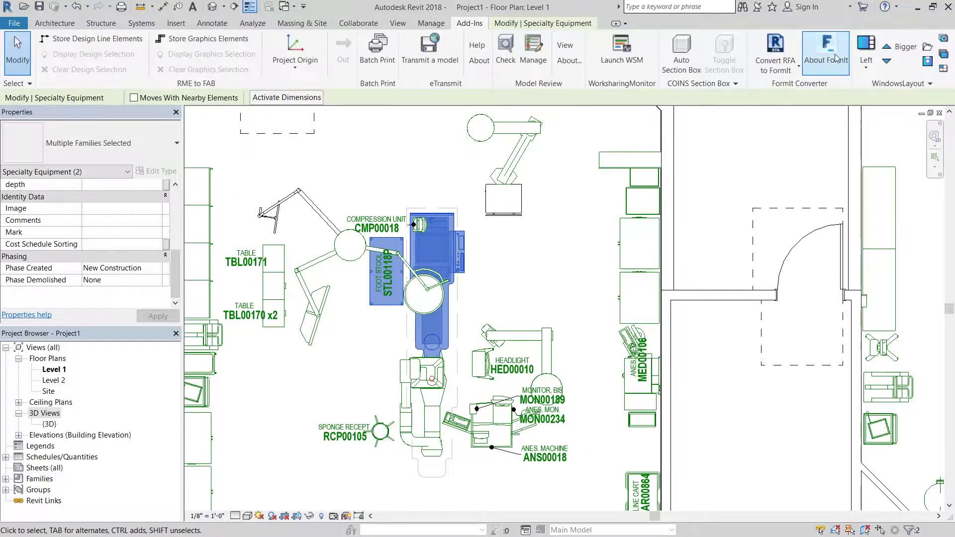
Run Auto Section Box targeting 3D View1 with a 2' 0" buffer and 3D View Template.
{"action": "left_click", "coordinate": [697, 54]}
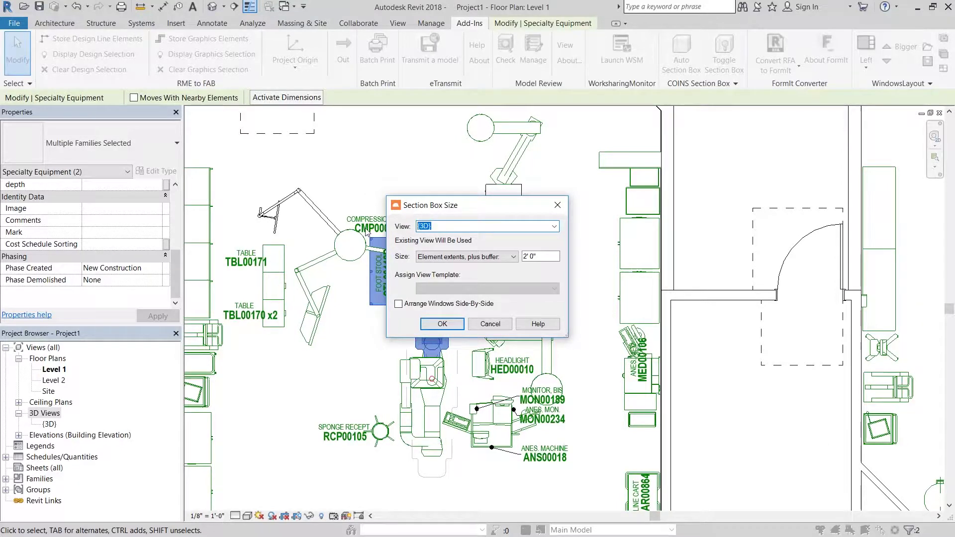
{"action": "type", "text": "3D"}
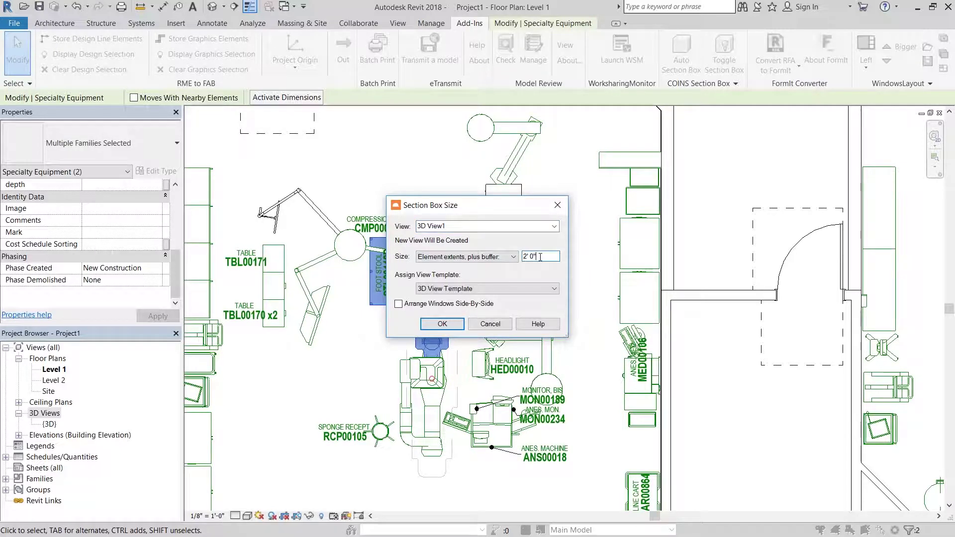
{"action": "left_click", "coordinate": [503, 291]}
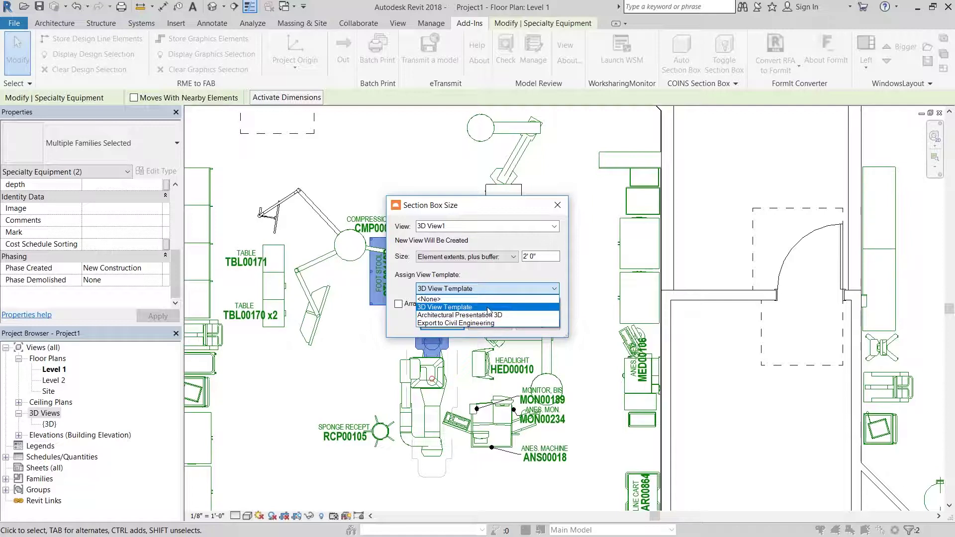
{"action": "left_click", "coordinate": [489, 307]}
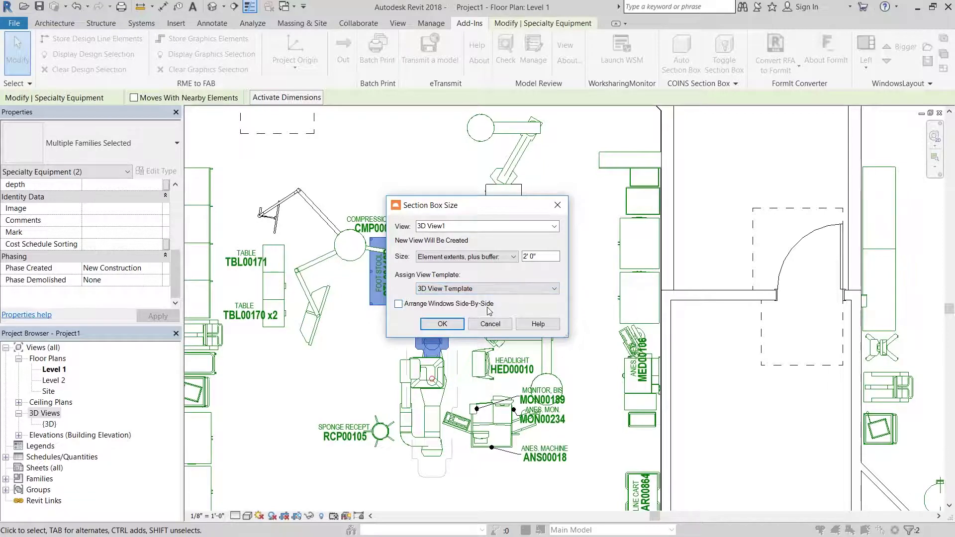
Create the section-boxed 3D View1 and orbit it to see the box from behind.
{"action": "left_click", "coordinate": [442, 324]}
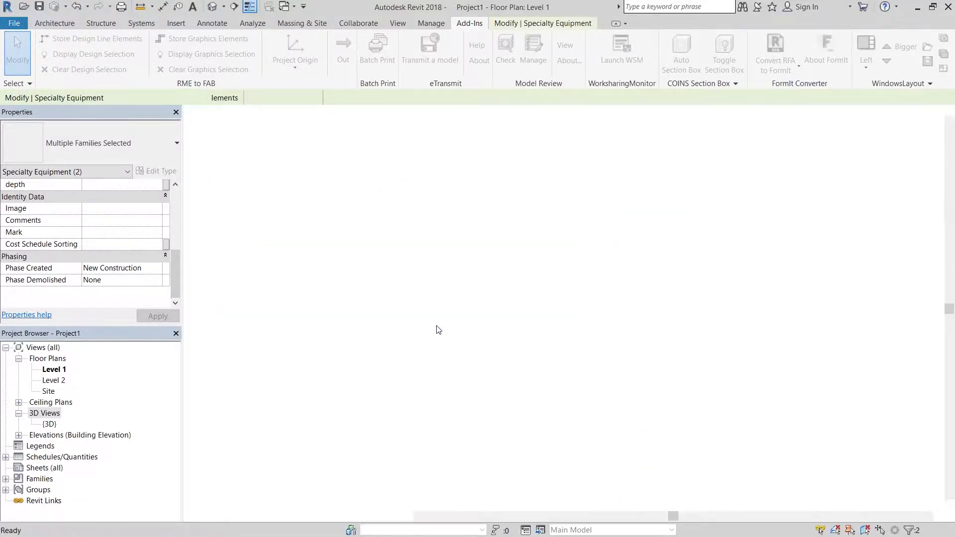
{"action": "left_click", "coordinate": [342, 279]}
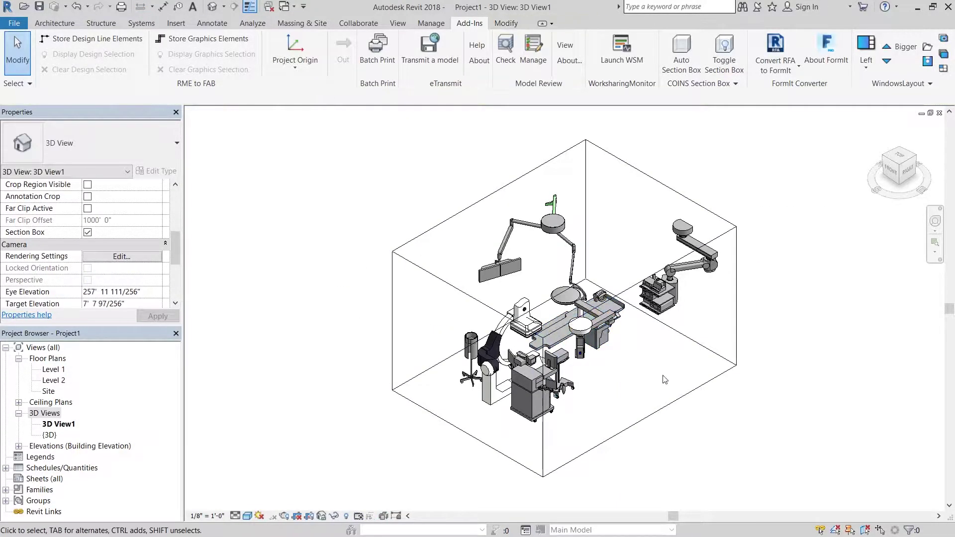
{"action": "middle_click_drag", "start_coordinate": [616, 390], "coordinate": [557, 353], "text": "shift"}
Toggle the section box off to view the whole building, then back on, and return to Level 1.
{"action": "left_click", "coordinate": [714, 56]}
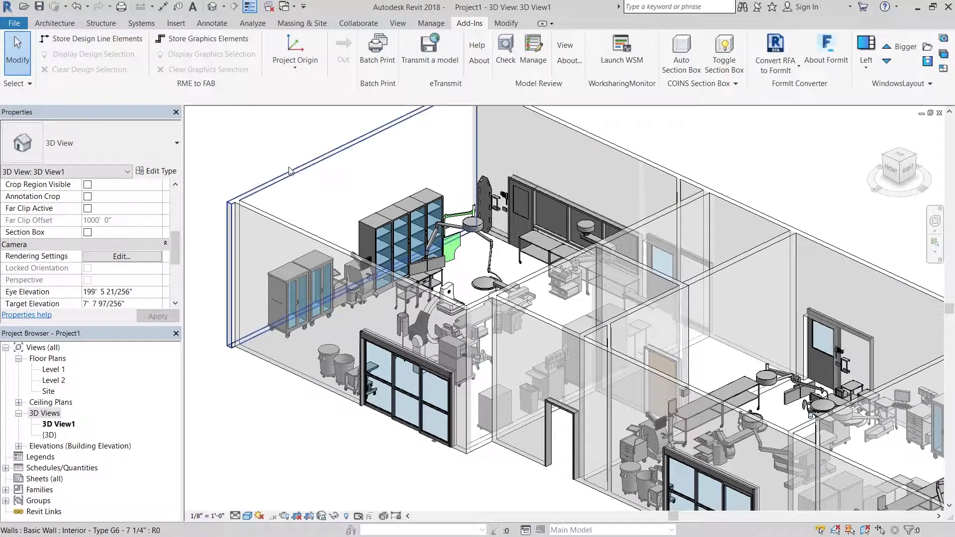
{"action": "scroll", "coordinate": [290, 172], "scroll_direction": "down", "scroll_amount": 3}
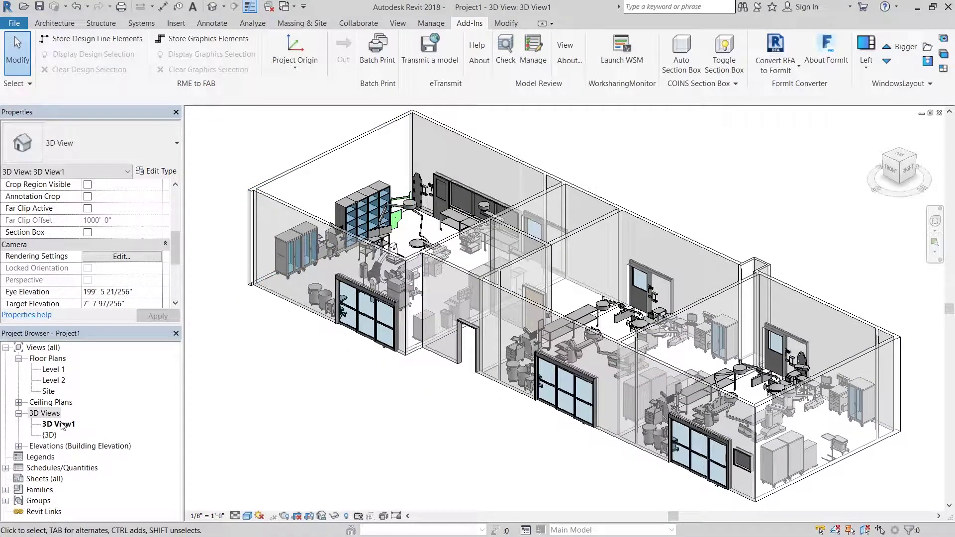
{"action": "scroll", "coordinate": [438, 224], "scroll_direction": "up", "scroll_amount": 3}
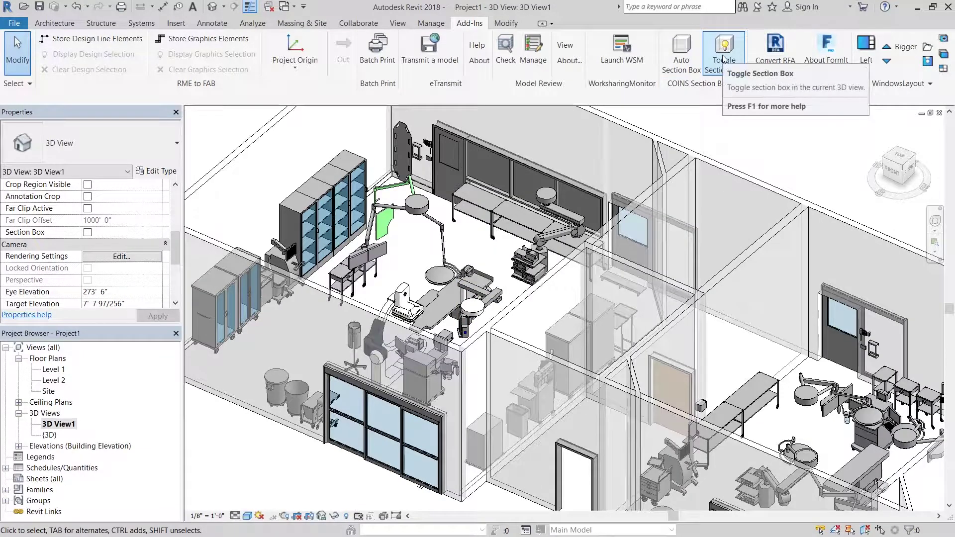
{"action": "left_click", "coordinate": [723, 59]}
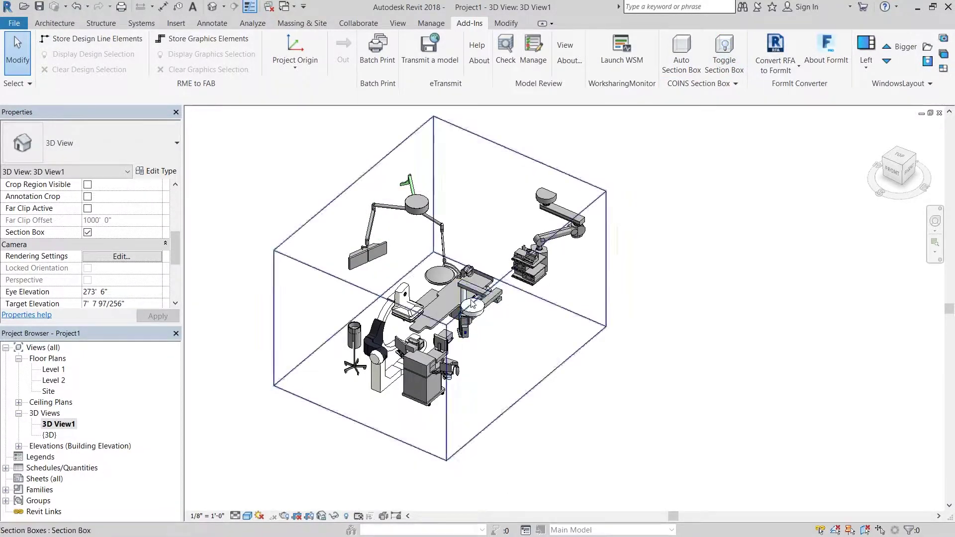
{"action": "middle_click_drag", "start_coordinate": [545, 455], "coordinate": [612, 456], "text": "shift"}
{"action": "key", "text": "ctrl+Tab"}
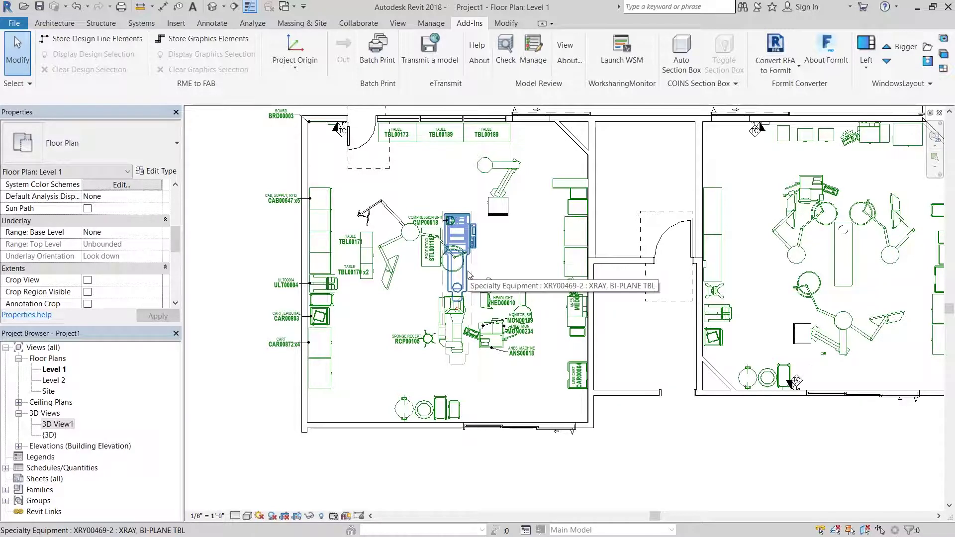
Select the two carts and the anesthesia unit in the Level 1 plan.
{"action": "middle_click_drag", "start_coordinate": [470, 273], "coordinate": [484, 298]}
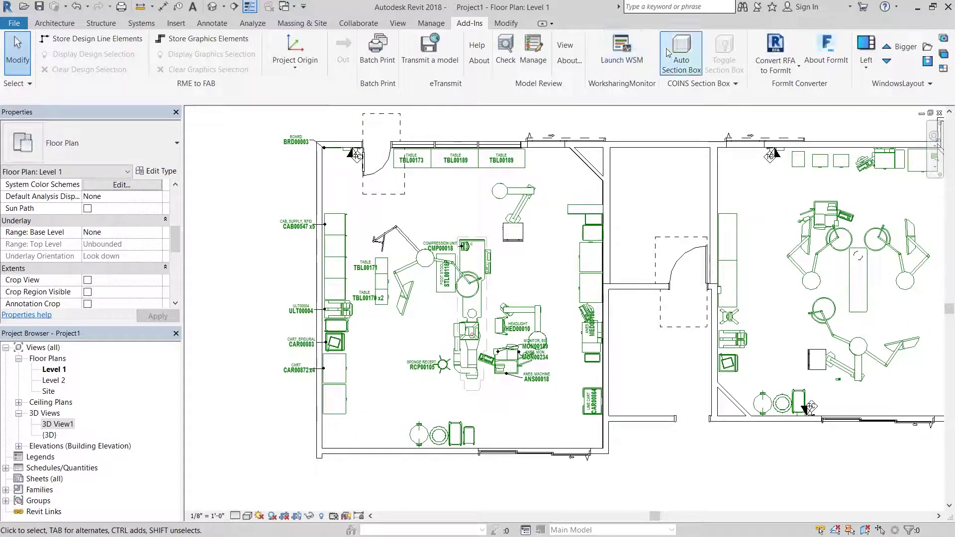
{"action": "left_click", "coordinate": [580, 275]}
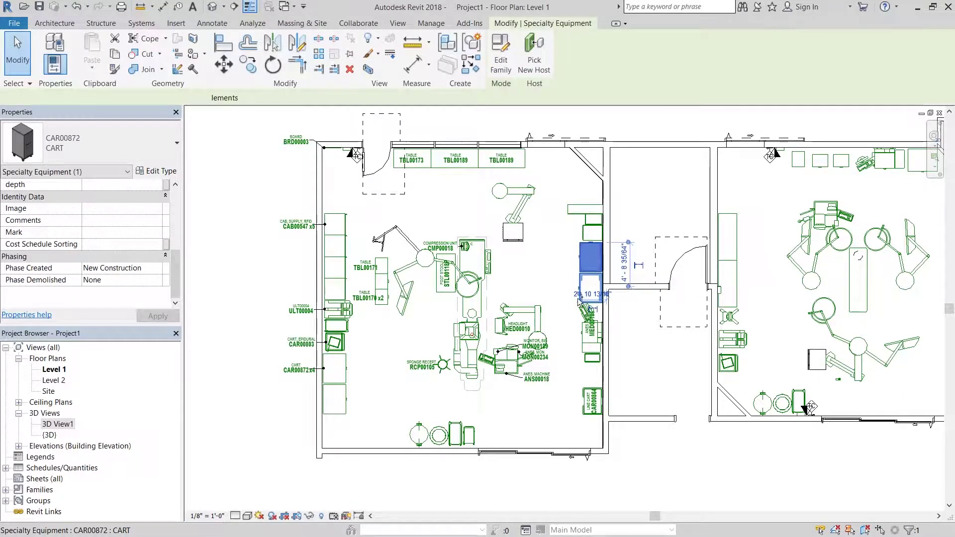
{"action": "left_click", "coordinate": [591, 287], "text": "ctrl"}
{"action": "left_click", "coordinate": [590, 331], "text": "ctrl"}
Create 3D View2 with Auto Section Box around the selection and orbit to inspect it.
{"action": "left_click", "coordinate": [469, 23]}
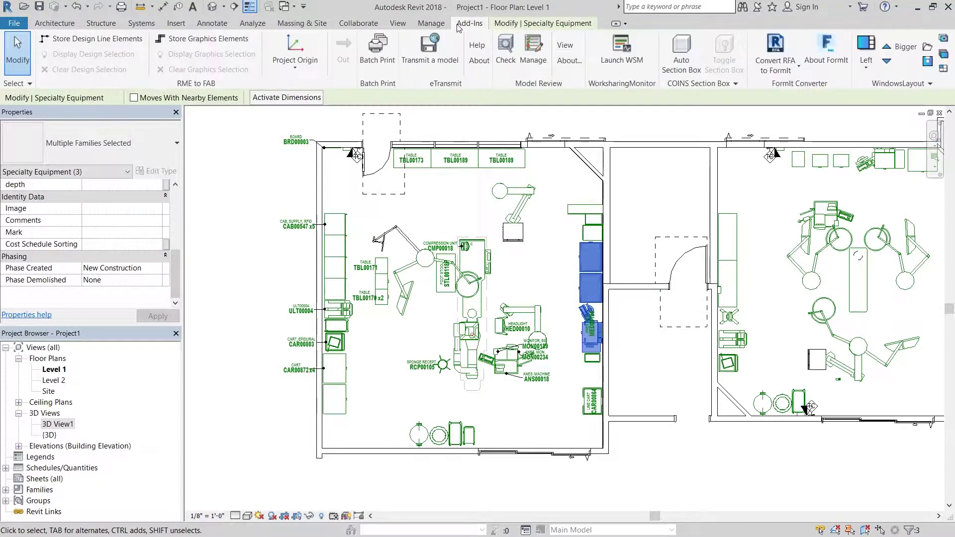
{"action": "left_click", "coordinate": [681, 50]}
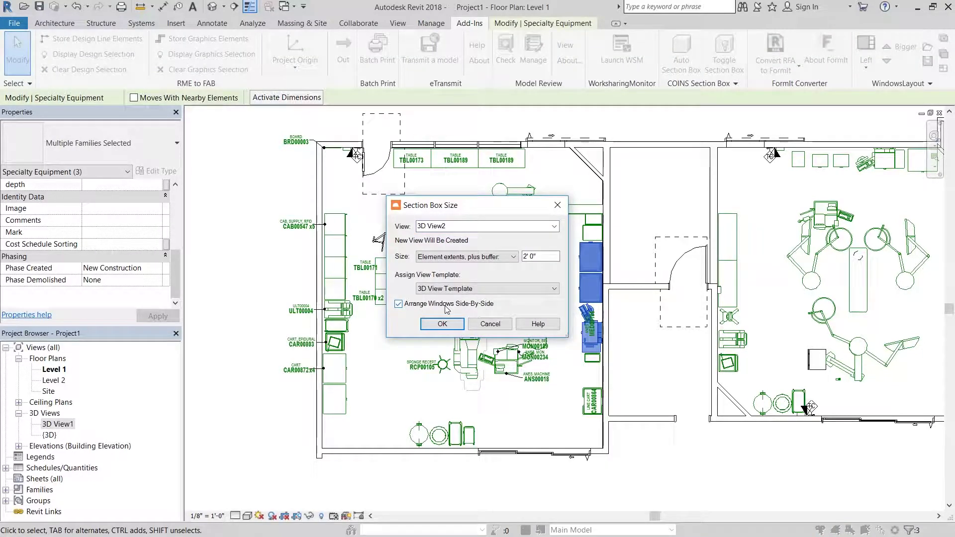
{"action": "left_click", "coordinate": [442, 324]}
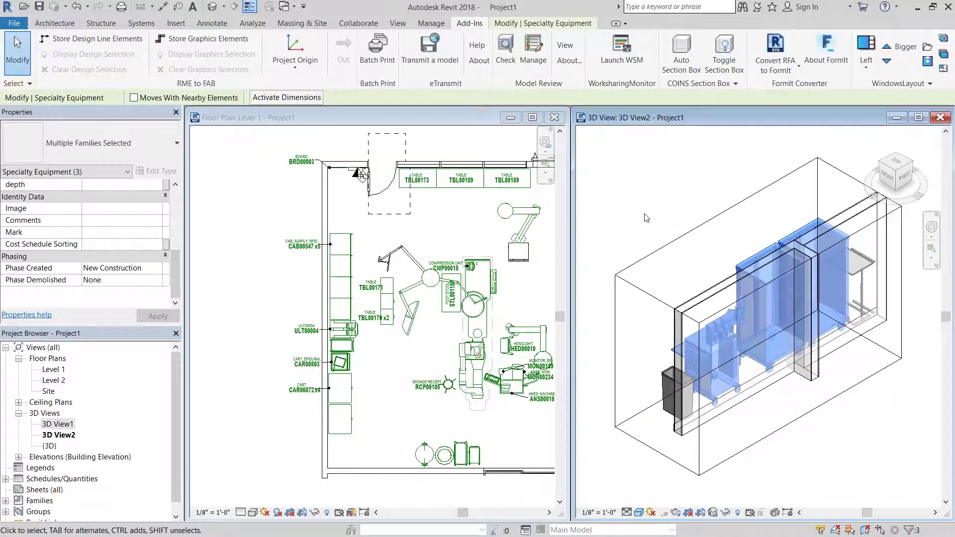
{"action": "left_click", "coordinate": [646, 218]}
{"action": "middle_click_drag", "start_coordinate": [627, 232], "coordinate": [654, 239], "text": "shift"}
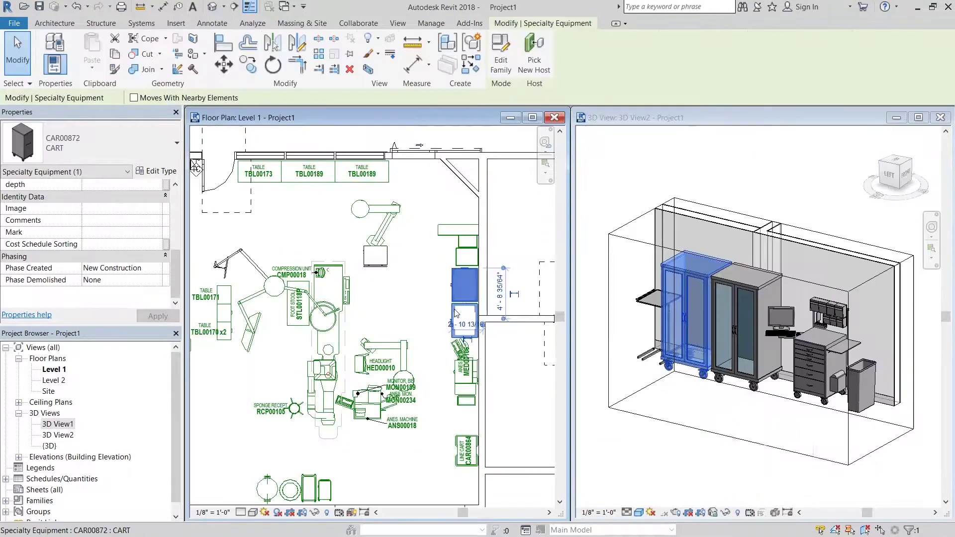
{"action": "left_click", "coordinate": [456, 313]}
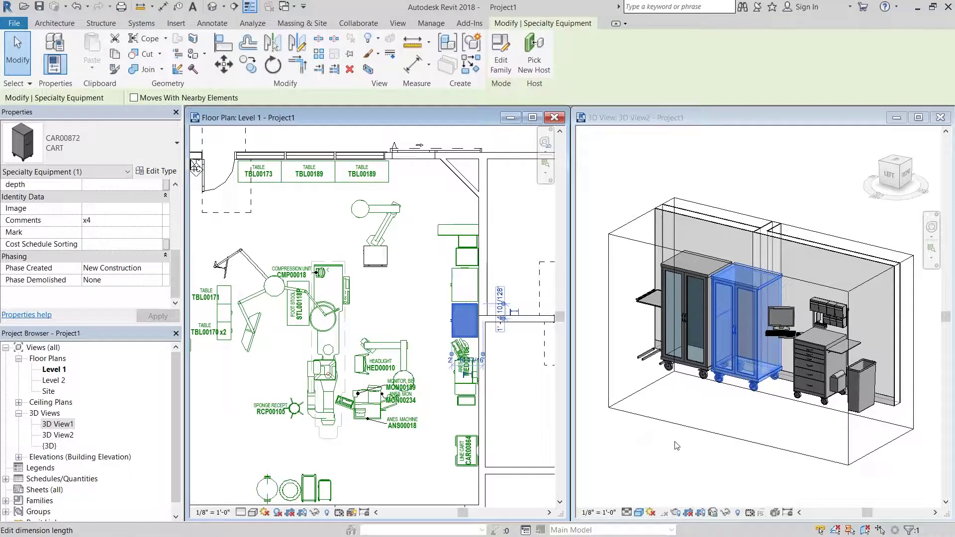
{"action": "left_click", "coordinate": [675, 465]}
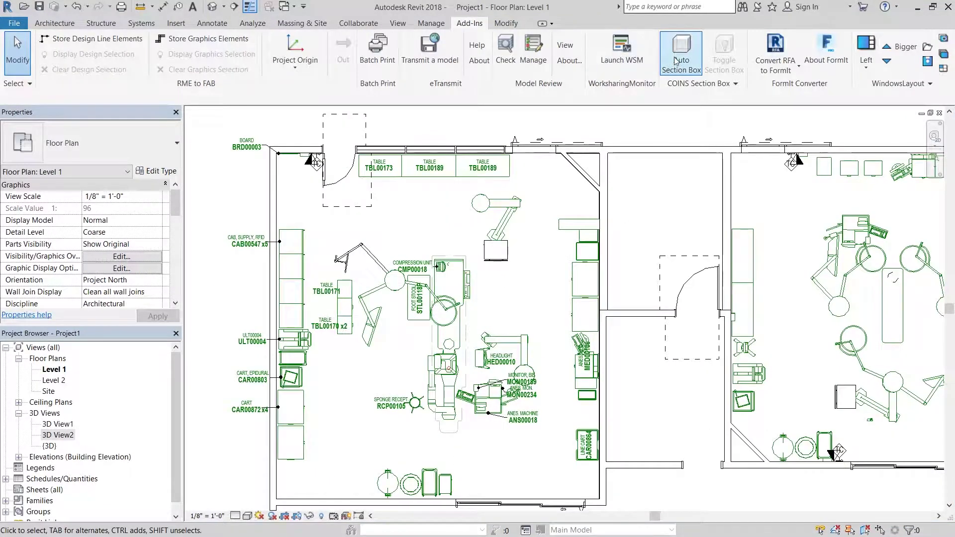
Draw a callout rectangle around the C-arm and move its head below the callout box.
{"action": "left_click", "coordinate": [682, 50]}
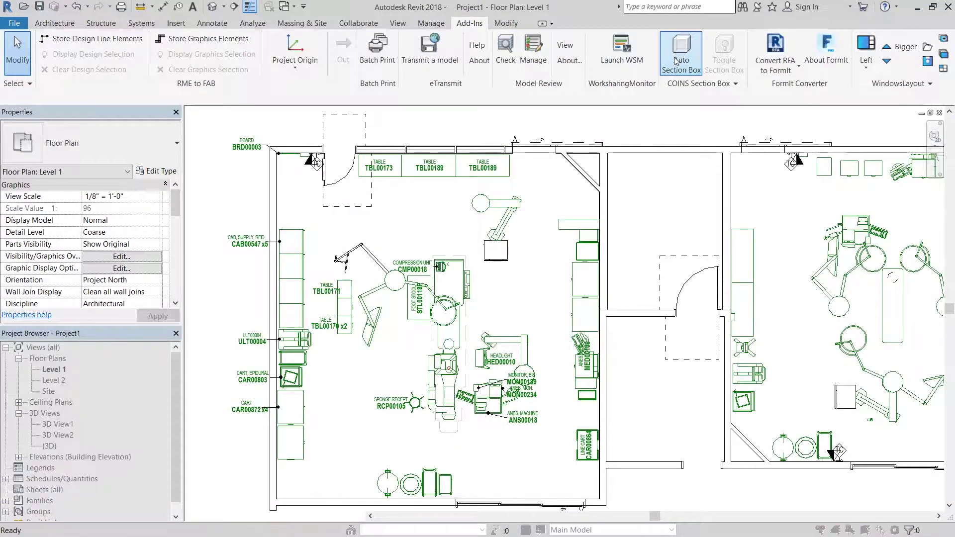
{"action": "left_click", "coordinate": [510, 212]}
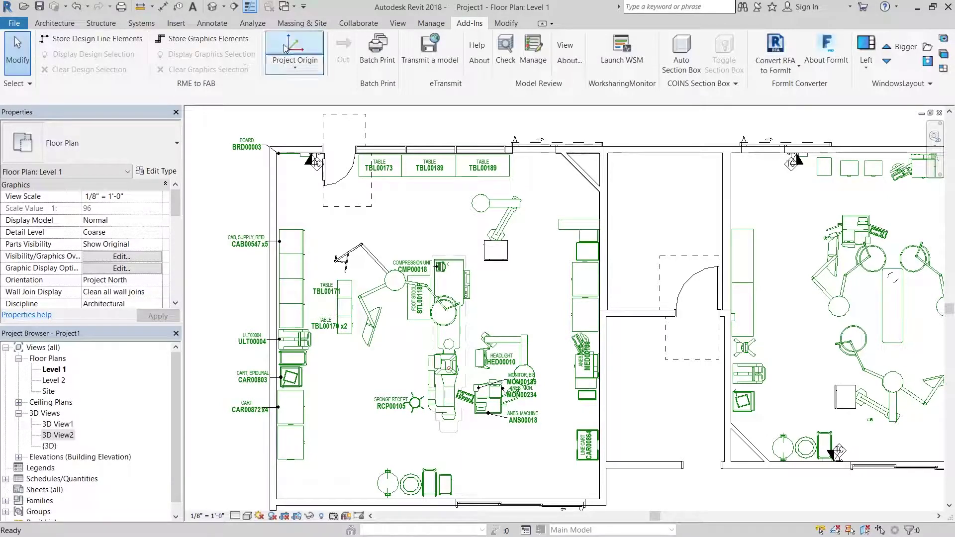
{"action": "left_click", "coordinate": [398, 23]}
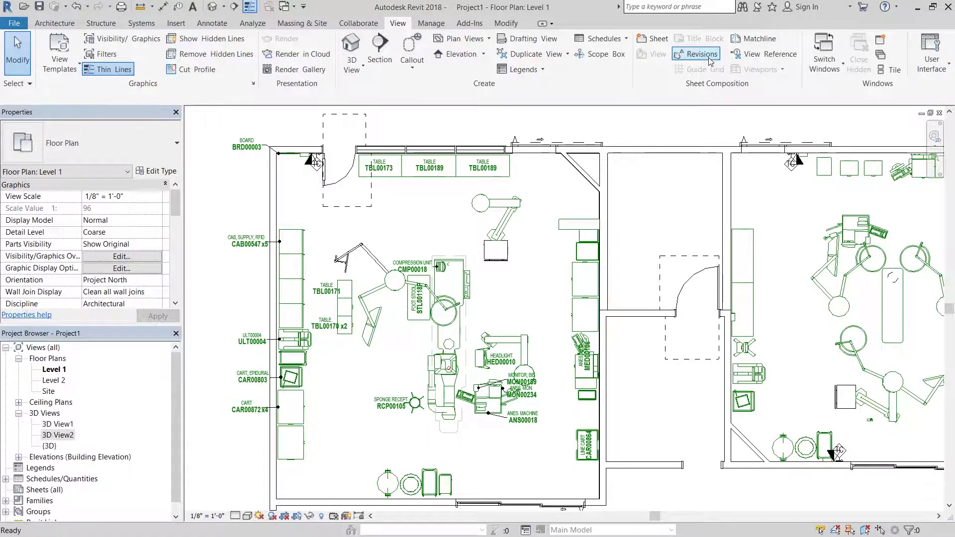
{"action": "left_click", "coordinate": [412, 50]}
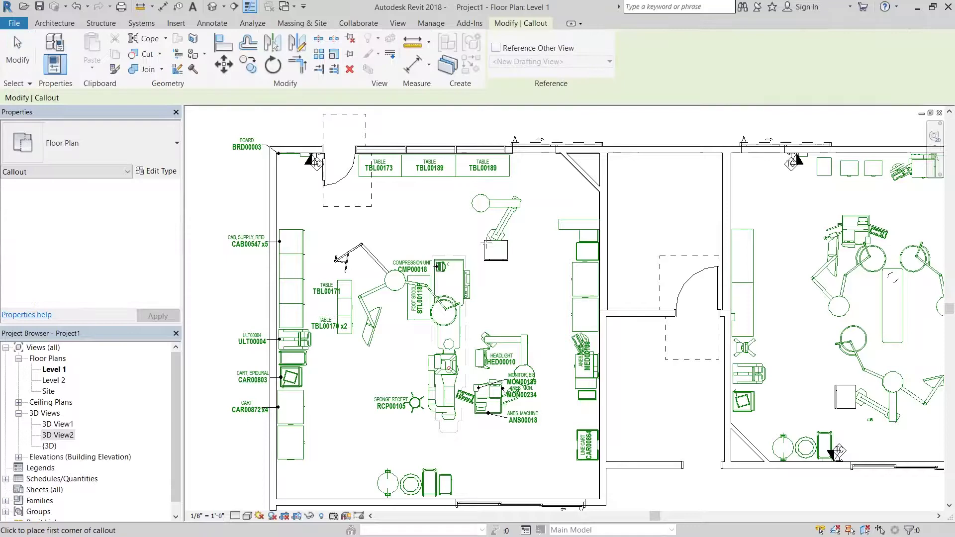
{"action": "scroll", "coordinate": [489, 193], "scroll_direction": "up", "scroll_amount": 2}
{"action": "left_click", "coordinate": [455, 186]}
{"action": "left_click", "coordinate": [571, 322]}
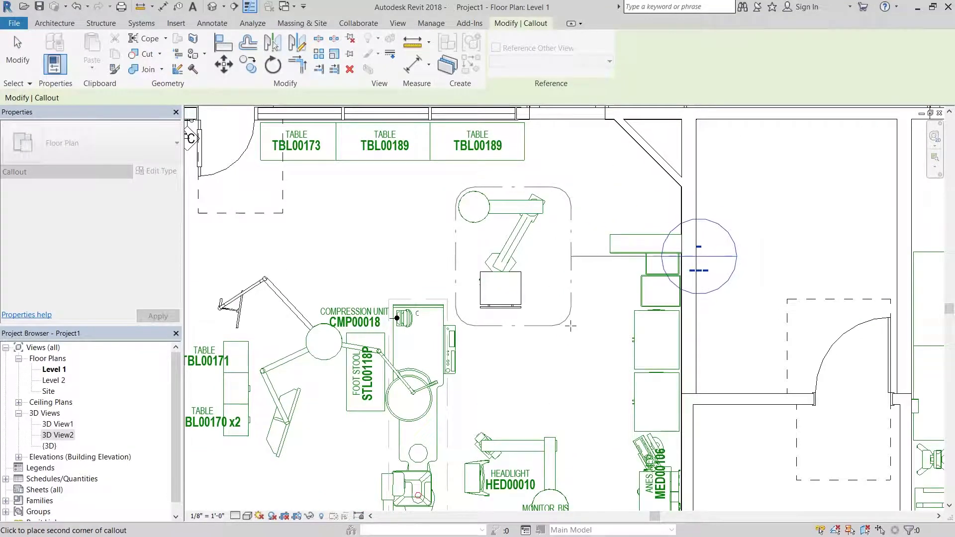
{"action": "left_click", "coordinate": [572, 271]}
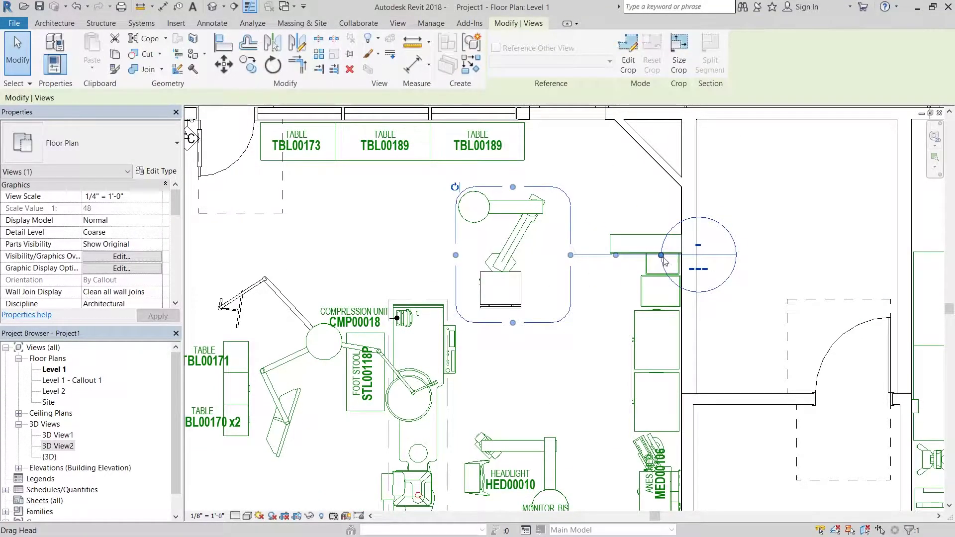
{"action": "left_click_drag", "start_coordinate": [664, 263], "coordinate": [539, 354]}
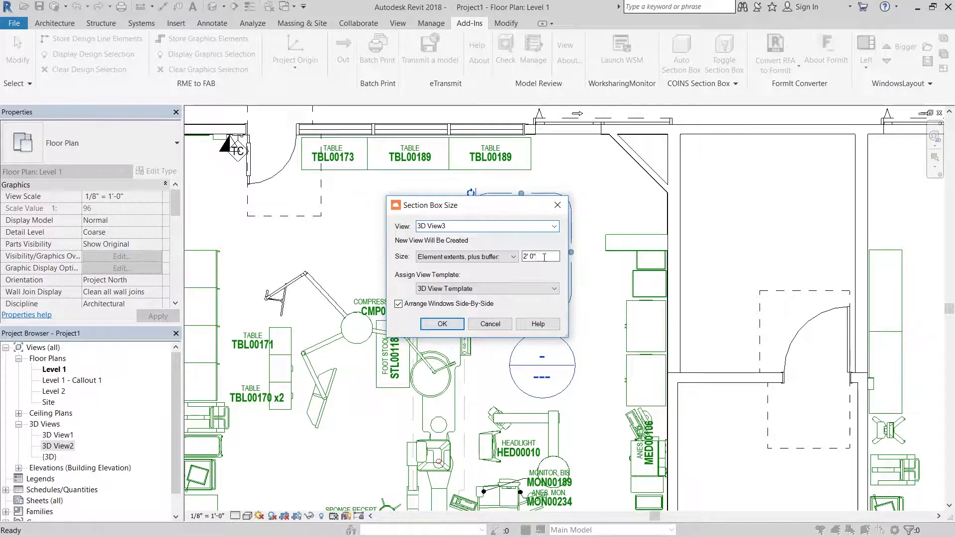
Create 3D View3 with zero buffer, then orbit it and select the BOM00010 boom.
{"action": "left_click", "coordinate": [432, 321]}
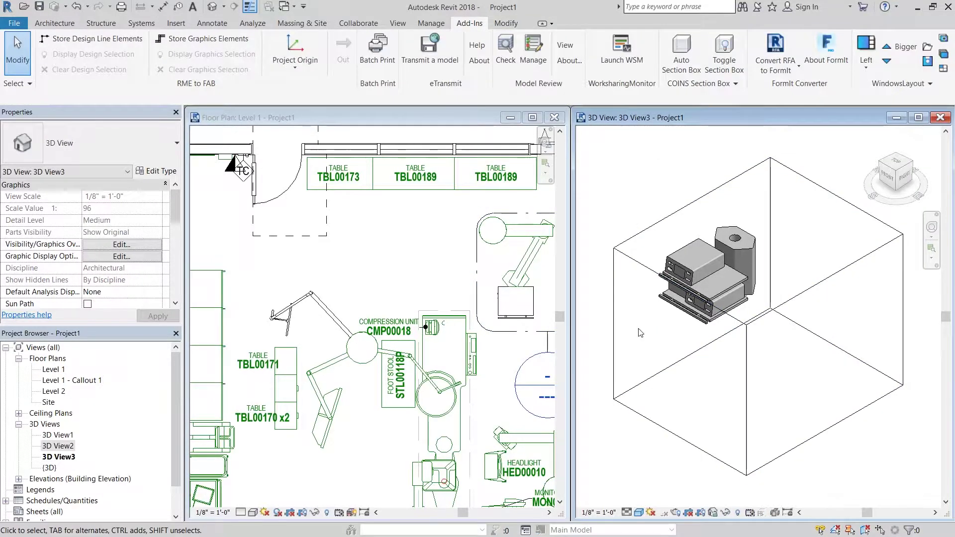
{"action": "mouse_move", "coordinate": [823, 343]}
{"action": "middle_mouse_down", "text": "shift"}
{"action": "mouse_move", "coordinate": [872, 324]}
{"action": "mouse_move", "coordinate": [876, 305]}
{"action": "mouse_move", "coordinate": [826, 351]}
{"action": "middle_mouse_up", "text": "shift"}
{"action": "scroll", "coordinate": [731, 271], "scroll_direction": "up", "scroll_amount": 5}
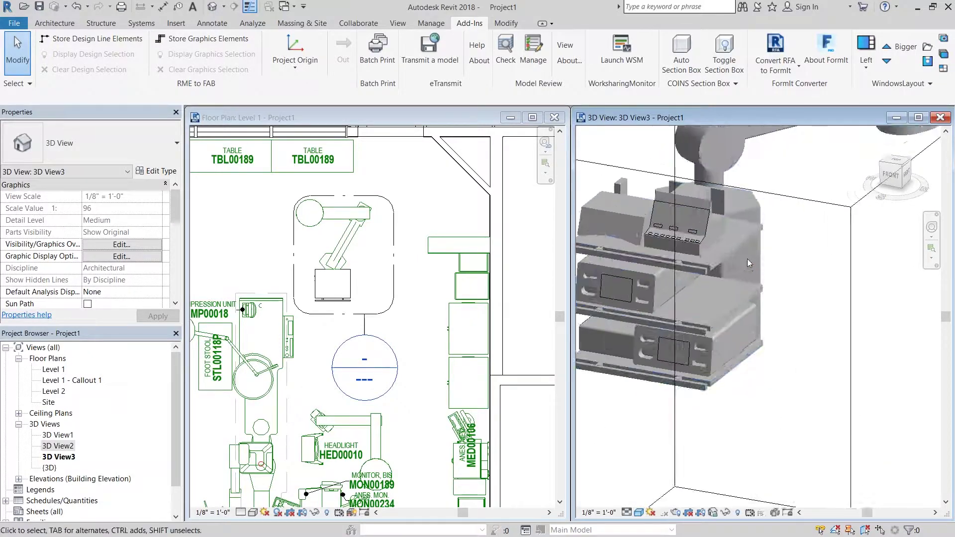
{"action": "left_click", "coordinate": [731, 271]}
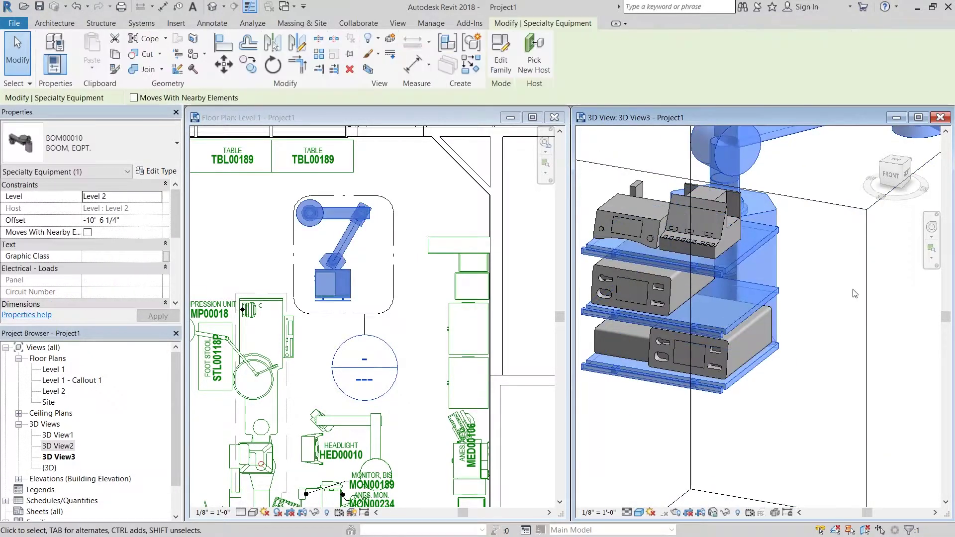
{"action": "middle_click_drag", "start_coordinate": [788, 322], "coordinate": [791, 380], "text": "shift"}
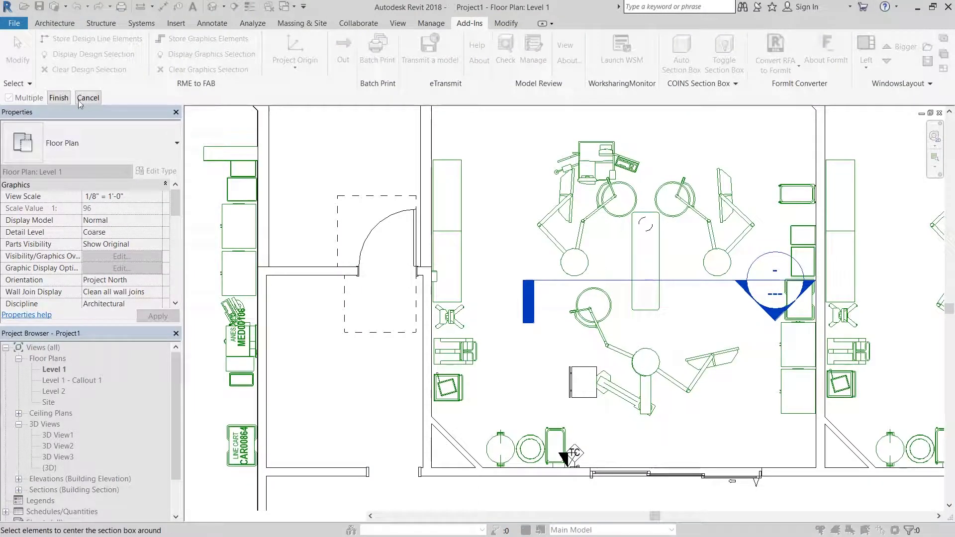
Pick the section line and create a new section-boxed view named 3D View4.
{"action": "left_click", "coordinate": [58, 98]}
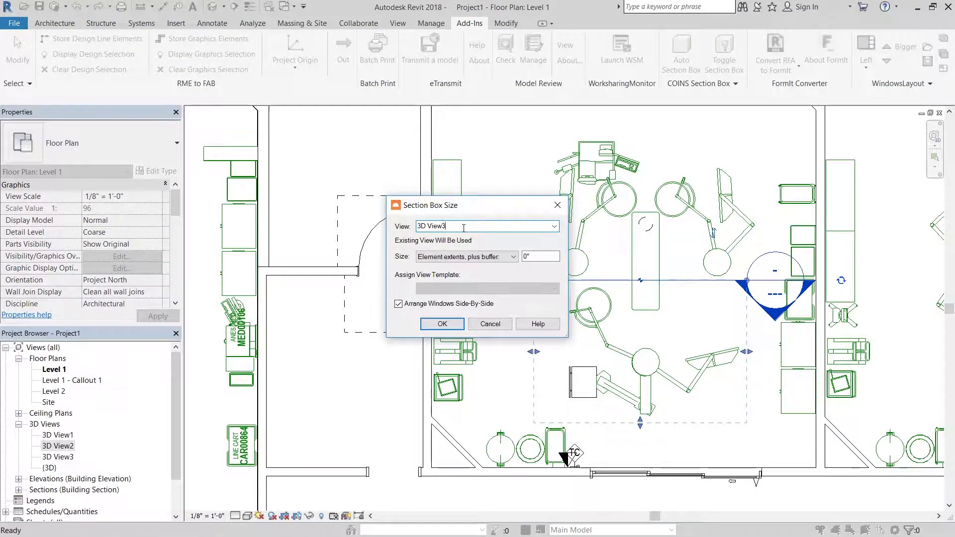
{"action": "key", "text": "BackSpace"}
{"action": "type", "text": "4"}
{"action": "left_click", "coordinate": [452, 326]}
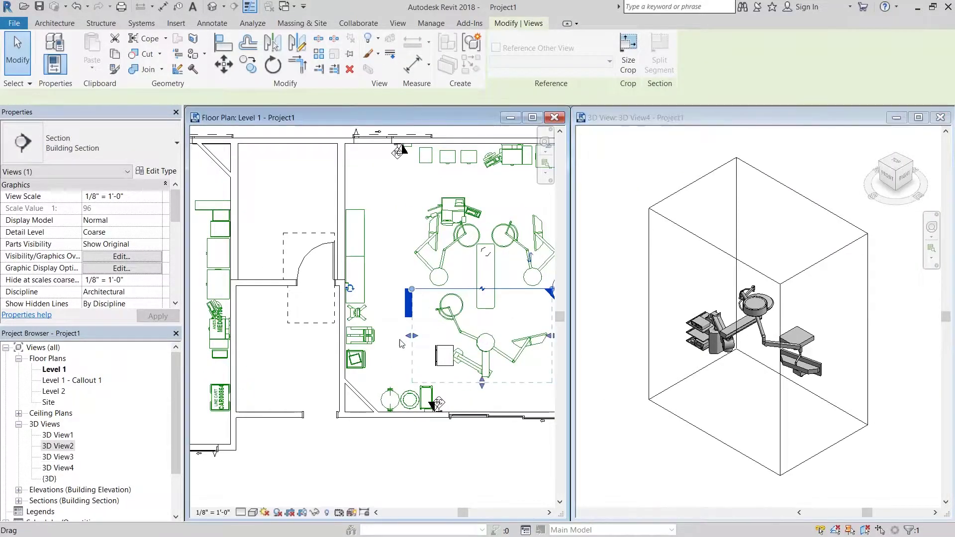
Select the boom equipment and monitor boom in 3D View4, then clear and zoom out.
{"action": "left_click", "coordinate": [753, 350]}
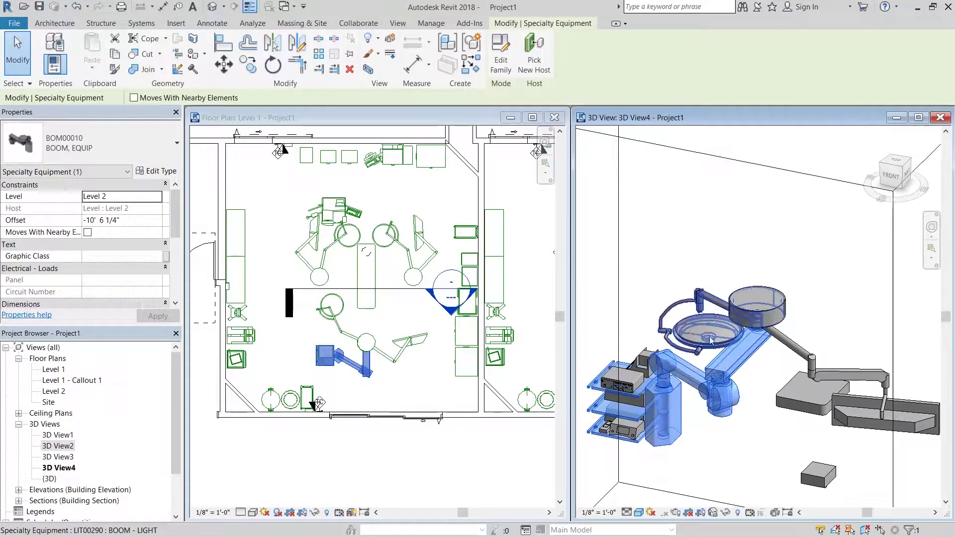
{"action": "left_click", "coordinate": [811, 370], "text": "ctrl"}
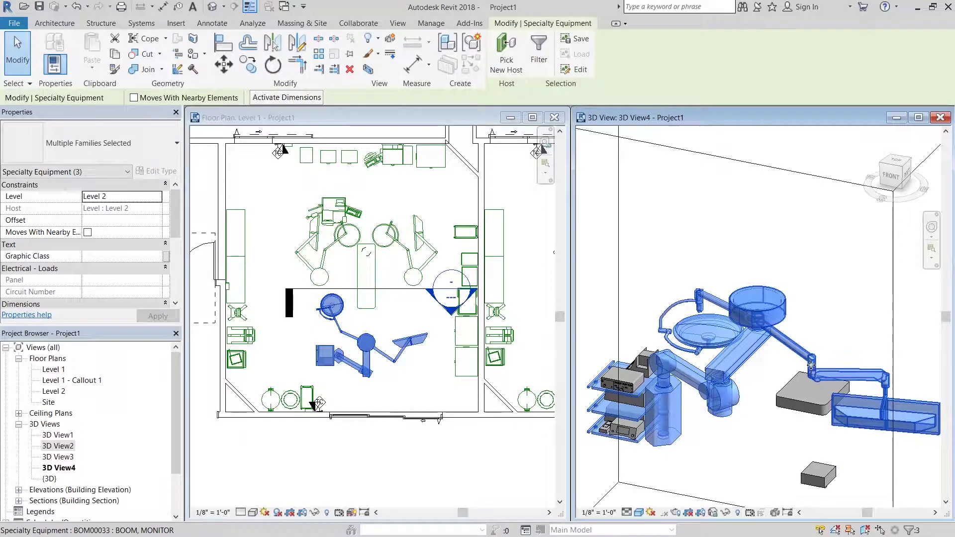
{"action": "left_click", "coordinate": [865, 288]}
{"action": "scroll", "coordinate": [865, 287], "scroll_direction": "down", "scroll_amount": 2}
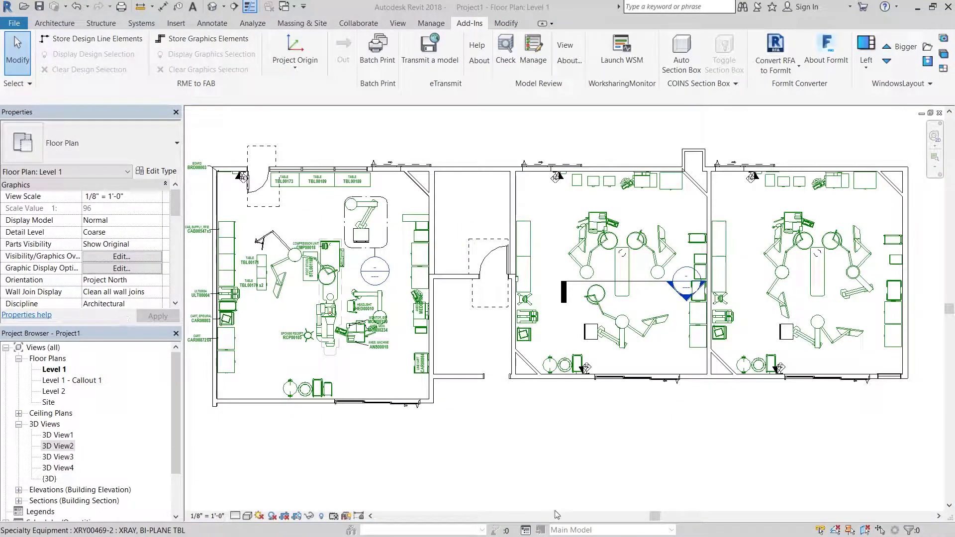
Start Quick Auto Section from the COINS panel and pick cabinet bank CAB00547.
{"action": "scroll", "coordinate": [450, 145], "scroll_direction": "up", "scroll_amount": 1}
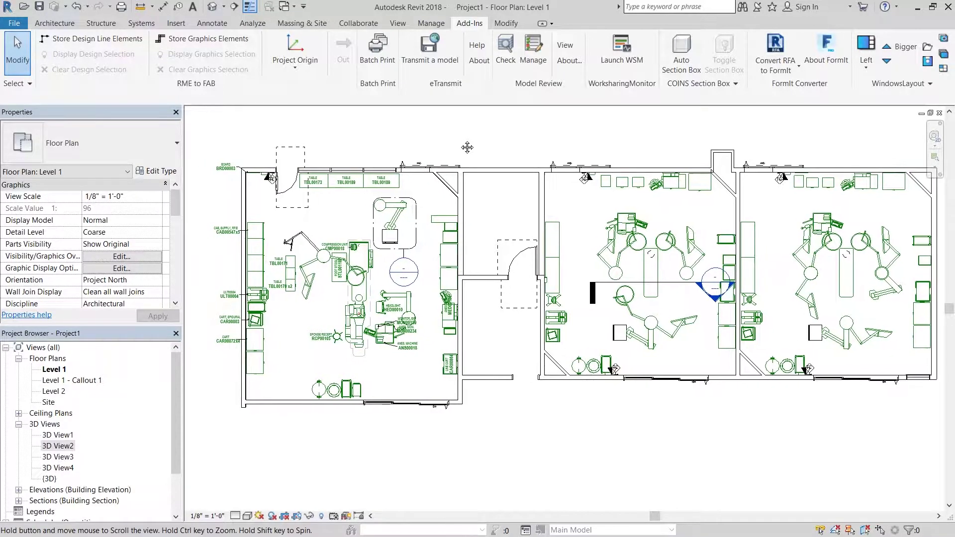
{"action": "scroll", "coordinate": [328, 239], "scroll_direction": "up", "scroll_amount": 3}
{"action": "middle_click_drag", "start_coordinate": [328, 240], "coordinate": [375, 239]}
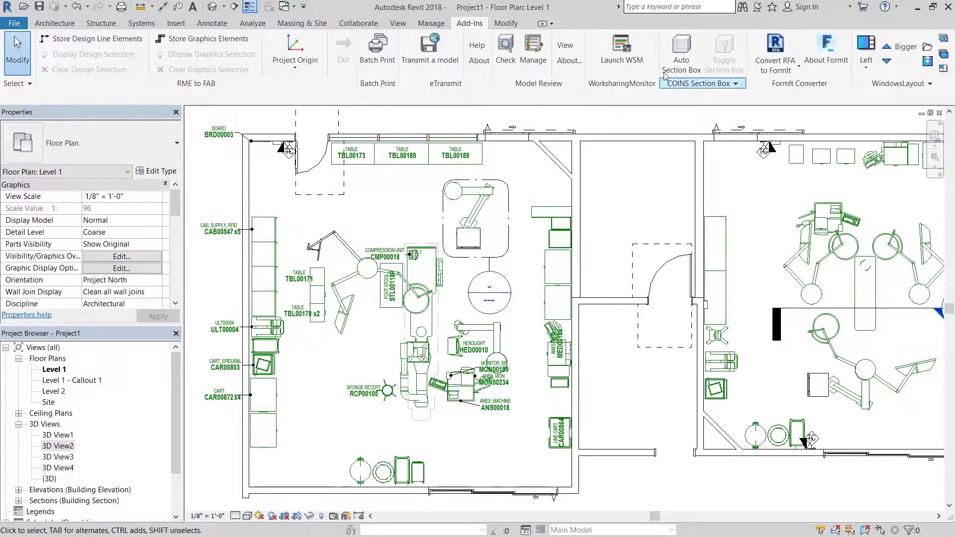
{"action": "left_click", "coordinate": [690, 85]}
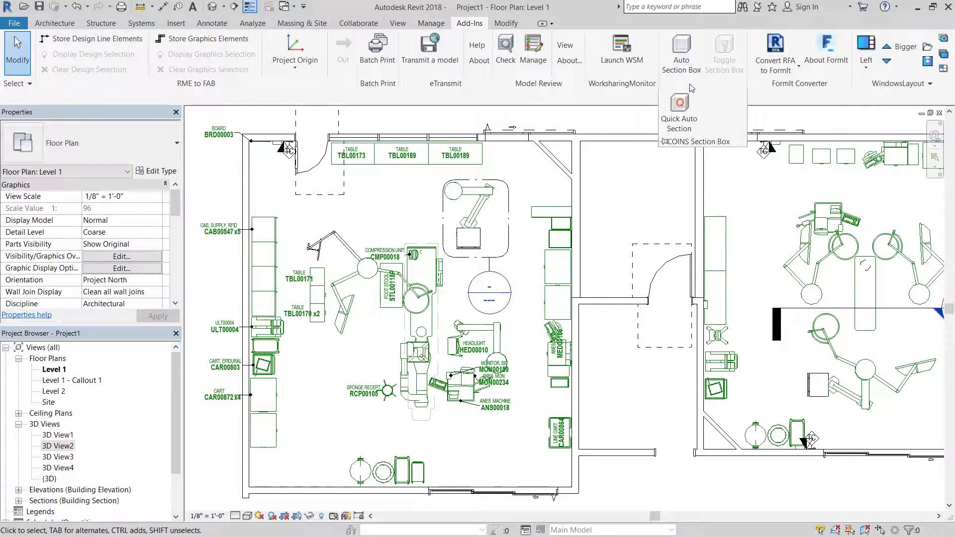
{"action": "left_click", "coordinate": [677, 115]}
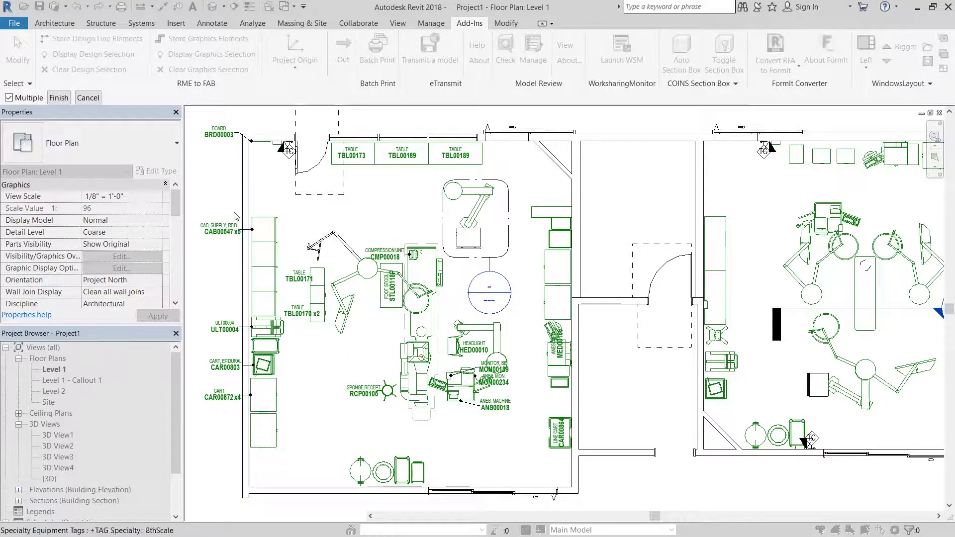
{"action": "left_click", "coordinate": [263, 269]}
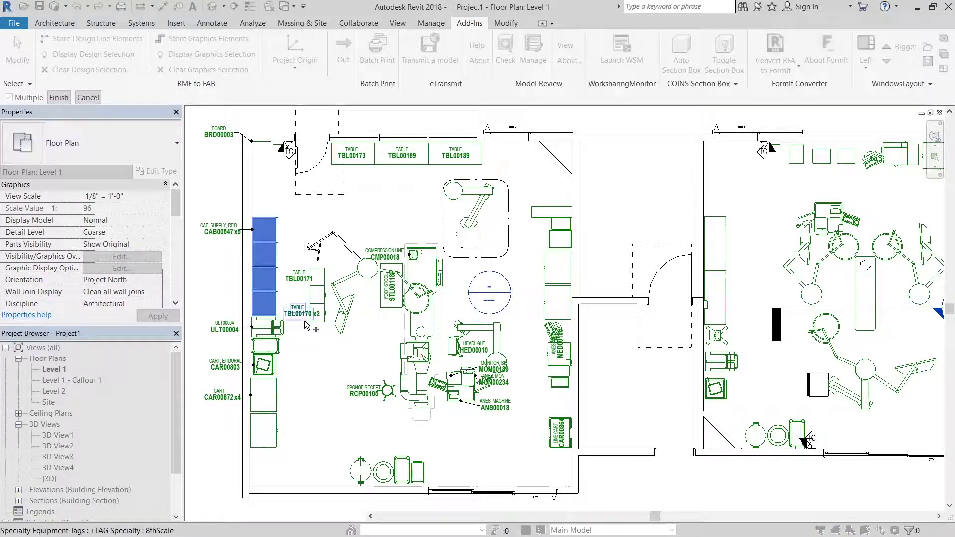
Finish the quick section pick and orbit 3D View4 to a front-right angle of the cabinets.
{"action": "left_click", "coordinate": [58, 97]}
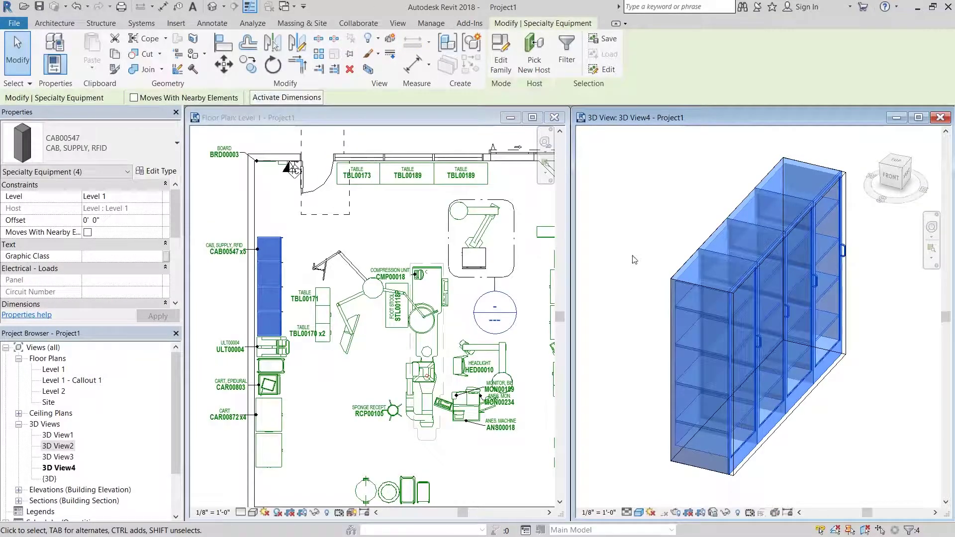
{"action": "left_click", "coordinate": [632, 258]}
{"action": "middle_click_drag", "start_coordinate": [631, 258], "coordinate": [696, 217], "text": "shift"}
{"action": "left_click", "coordinate": [698, 217]}
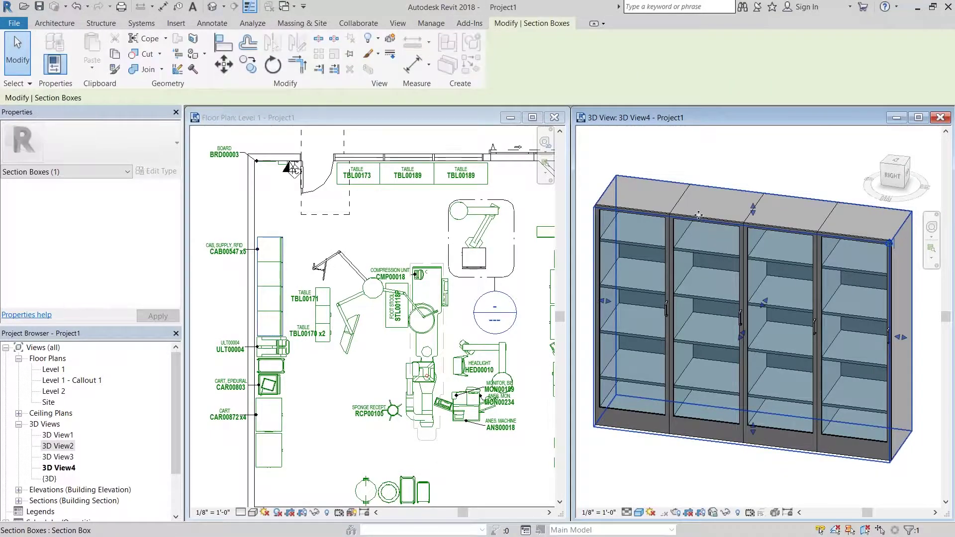
{"action": "key", "text": "Escape"}
Inspect the individual cabinets and the tight section box around the supply cabinet bank.
{"action": "left_click", "coordinate": [699, 213]}
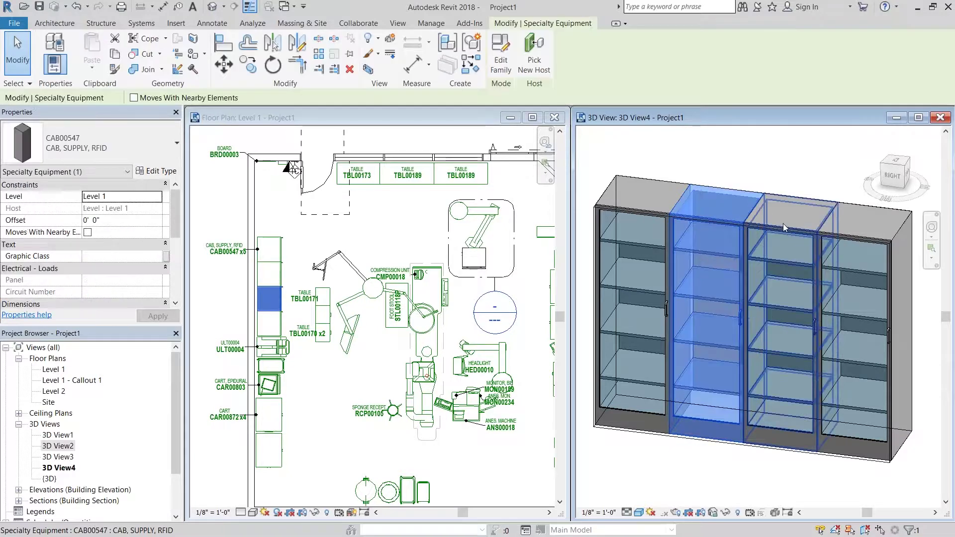
{"action": "left_click", "coordinate": [783, 223]}
{"action": "key", "text": "Escape"}
{"action": "left_click", "coordinate": [783, 224]}
{"action": "key", "text": "Escape"}
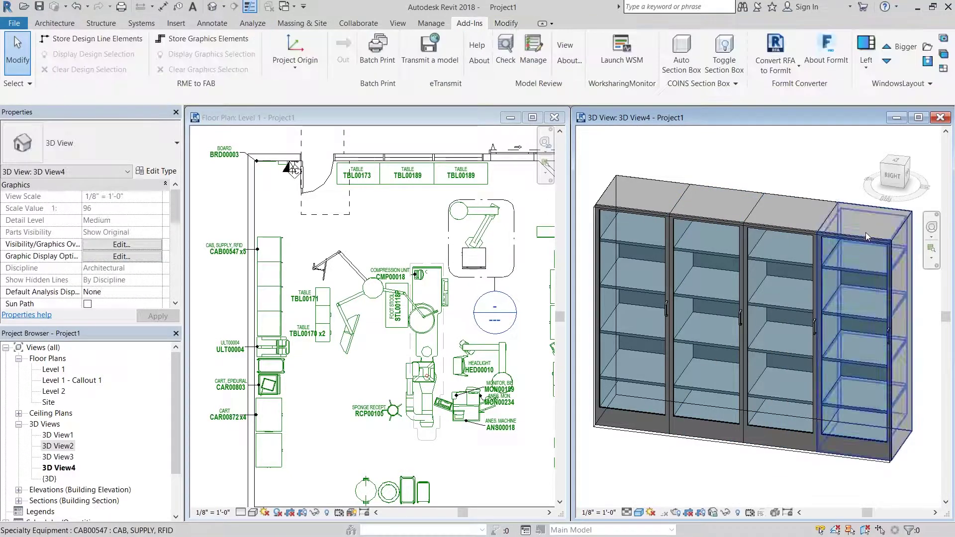
{"action": "left_click", "coordinate": [863, 240]}
{"action": "key", "text": "Escape"}
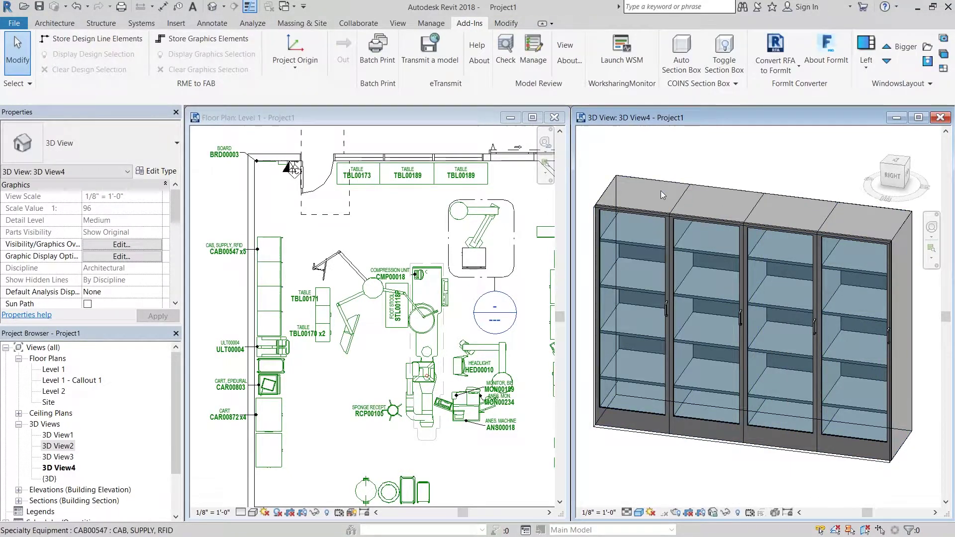
{"action": "scroll", "coordinate": [632, 405], "scroll_direction": "down", "scroll_amount": 3}
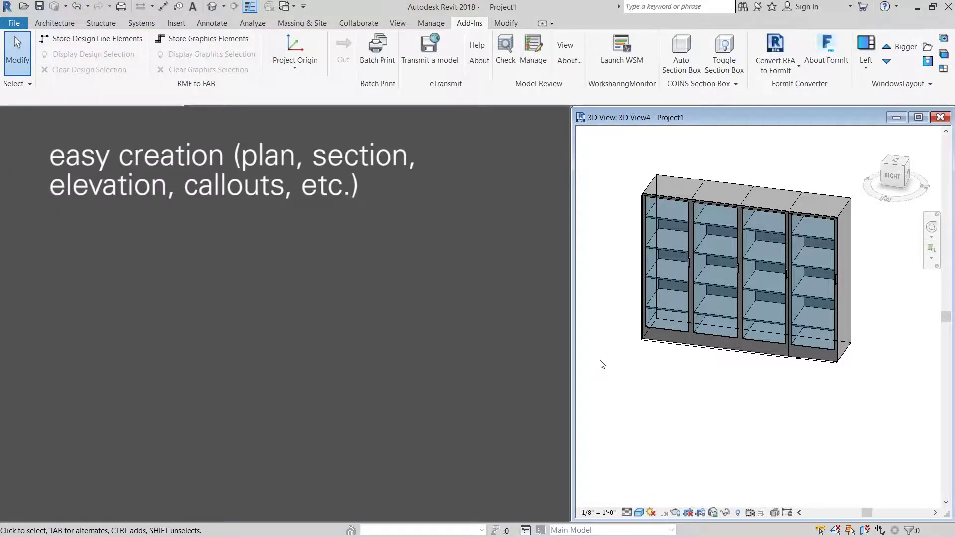
{"action": "scroll", "coordinate": [696, 272], "scroll_direction": "down", "scroll_amount": 3}
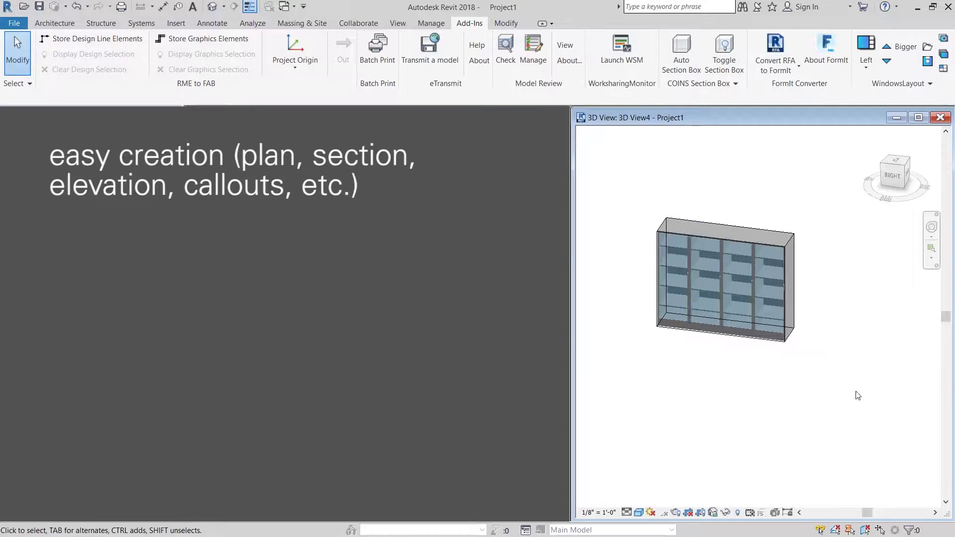
{"action": "middle_click_drag", "start_coordinate": [795, 392], "coordinate": [827, 411], "text": "shift"}
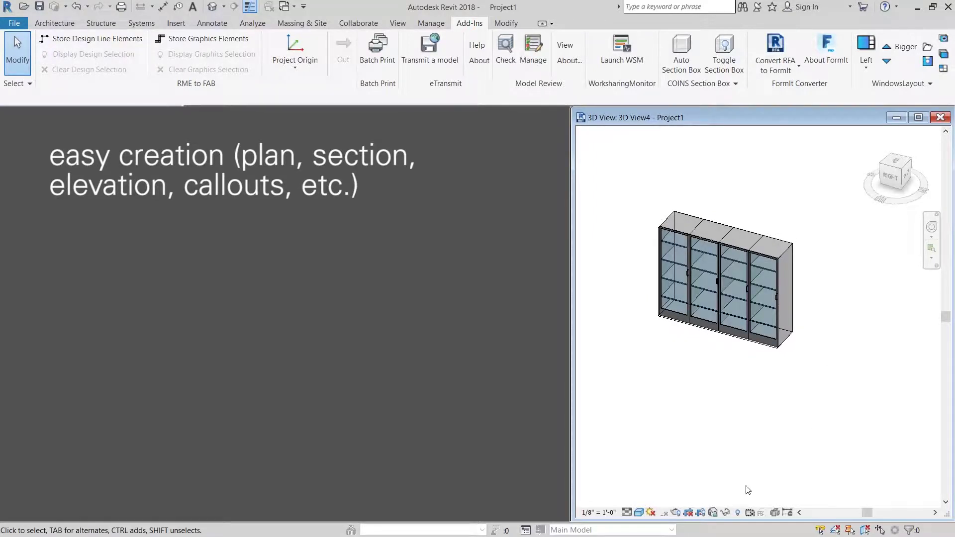
{"action": "left_click", "coordinate": [726, 52]}
Turn off the section box in 3D View4 so the whole Level 1 room suite shows uncropped.
{"action": "left_click", "coordinate": [724, 53]}
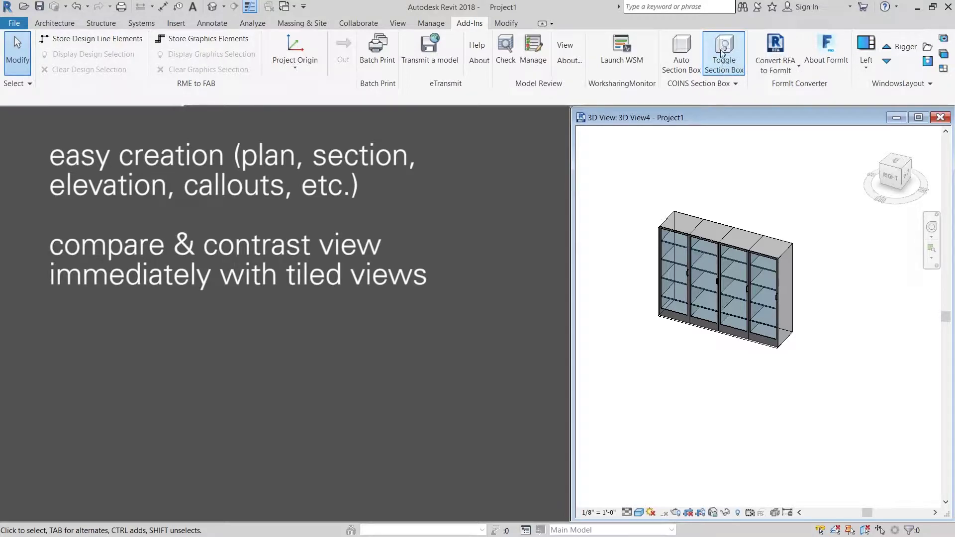
{"action": "scroll", "coordinate": [700, 277], "scroll_direction": "down", "scroll_amount": 5}
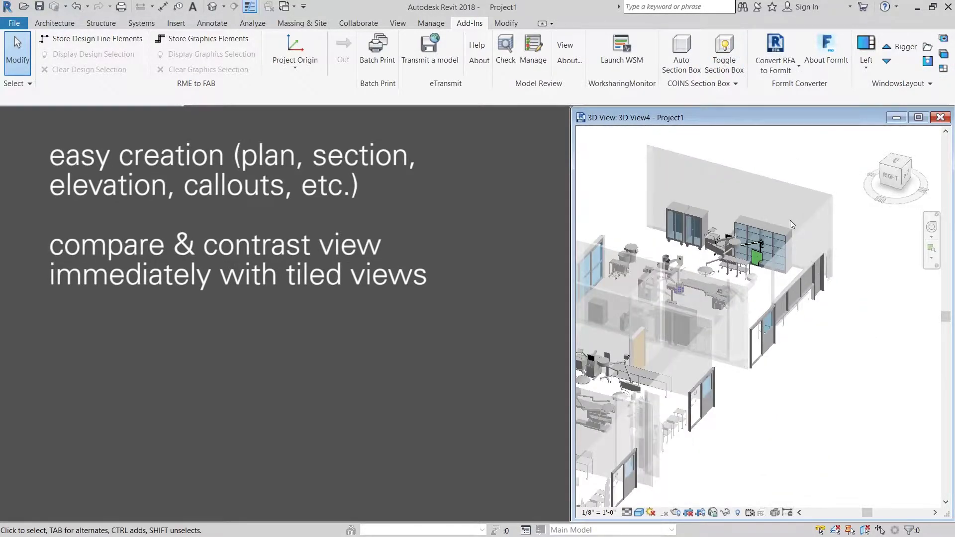
{"action": "scroll", "coordinate": [792, 224], "scroll_direction": "down", "scroll_amount": 3}
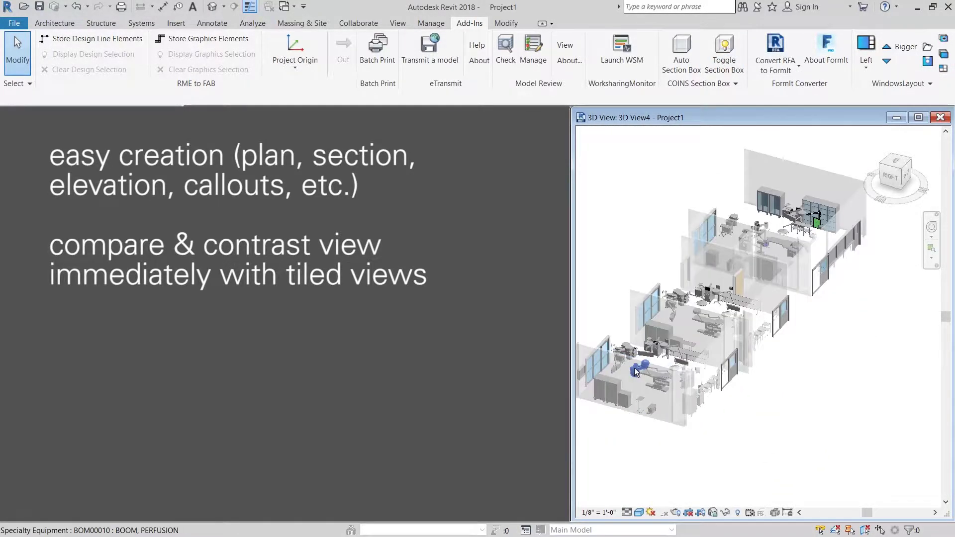
Orbit and zoom to view the cabinets among the lab building's rooms from above.
{"action": "middle_click_drag", "start_coordinate": [635, 372], "coordinate": [750, 331], "text": "shift"}
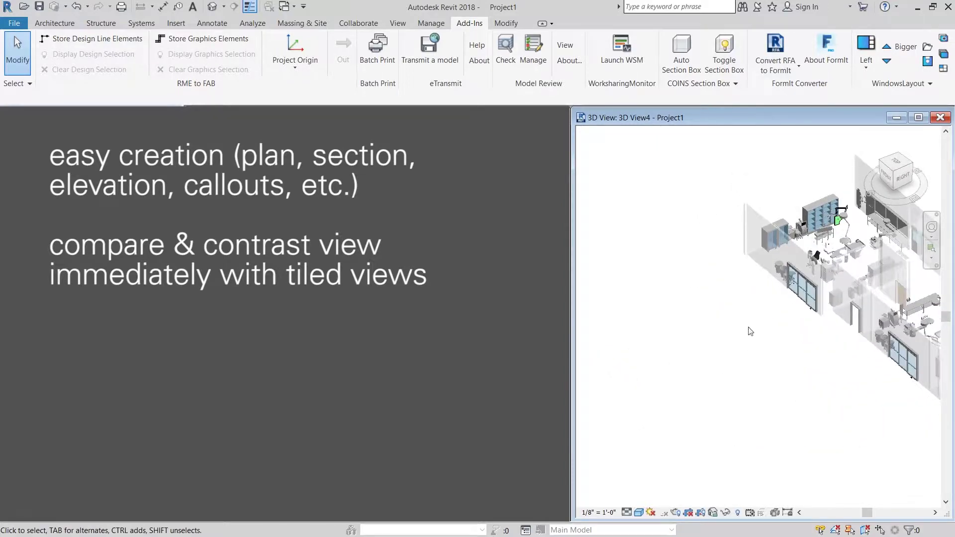
{"action": "scroll", "coordinate": [678, 213], "scroll_direction": "up", "scroll_amount": 1}
{"action": "scroll", "coordinate": [890, 268], "scroll_direction": "up", "scroll_amount": 3}
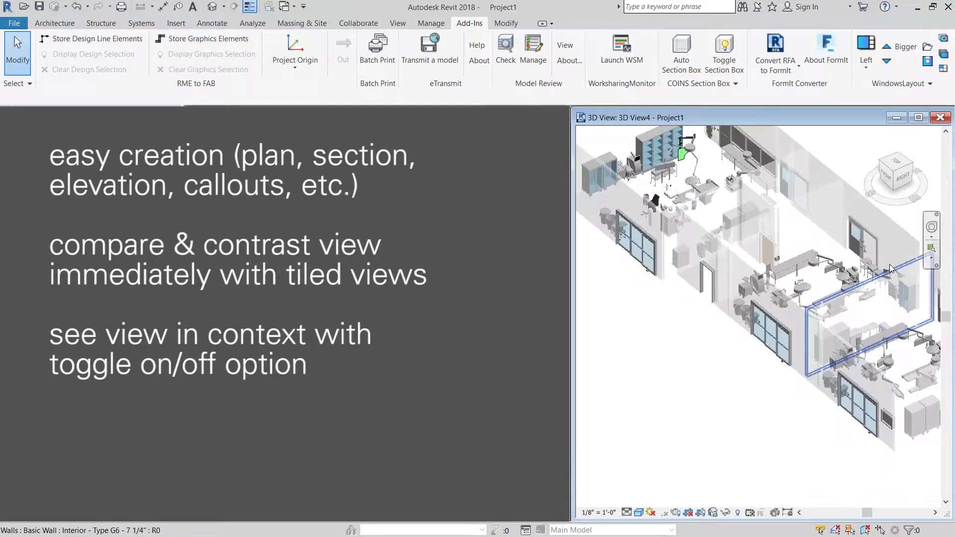
{"action": "scroll", "coordinate": [890, 269], "scroll_direction": "down", "scroll_amount": 2}
{"action": "middle_click_drag", "start_coordinate": [768, 344], "coordinate": [648, 320], "text": "shift"}
{"action": "scroll", "coordinate": [764, 277], "scroll_direction": "down", "scroll_amount": 1}
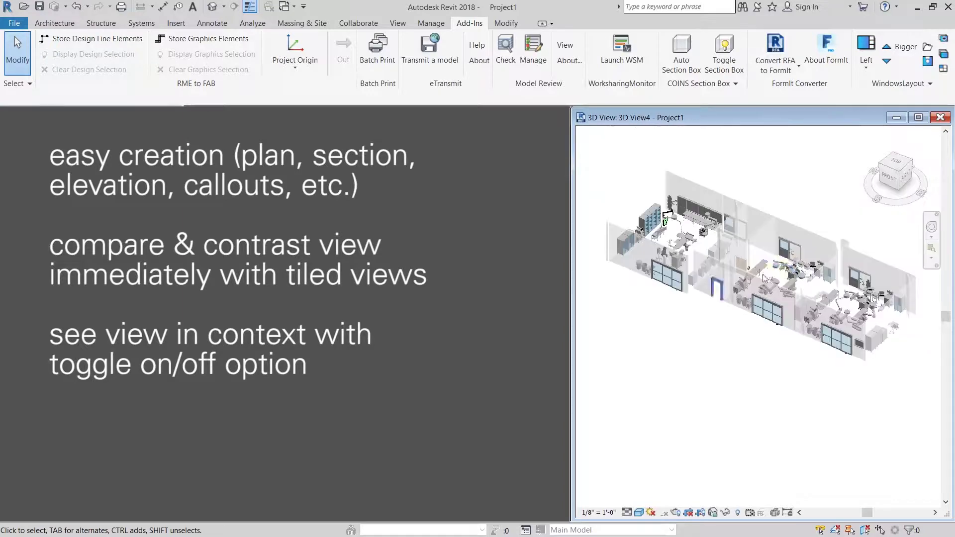
{"action": "scroll", "coordinate": [768, 273], "scroll_direction": "up", "scroll_amount": 3}
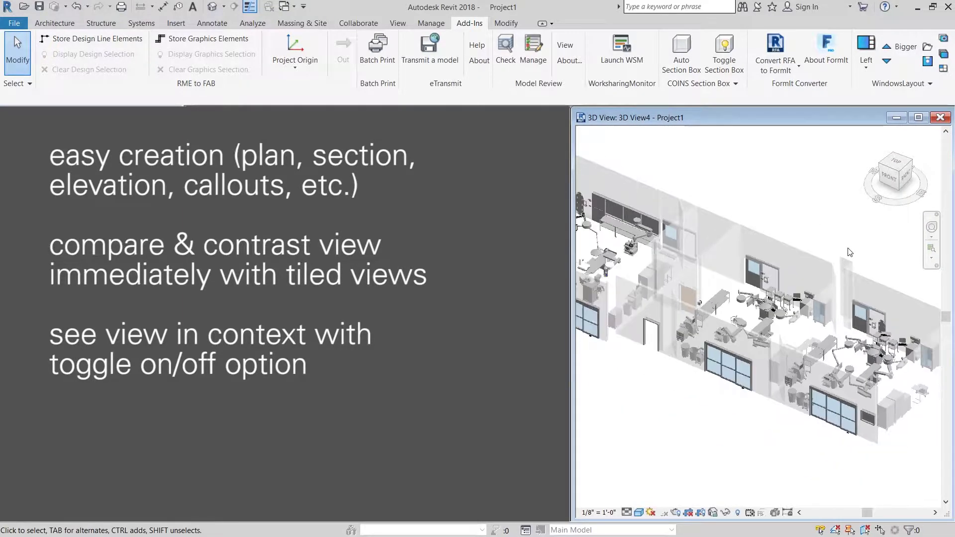
{"action": "scroll", "coordinate": [849, 252], "scroll_direction": "down", "scroll_amount": 3}
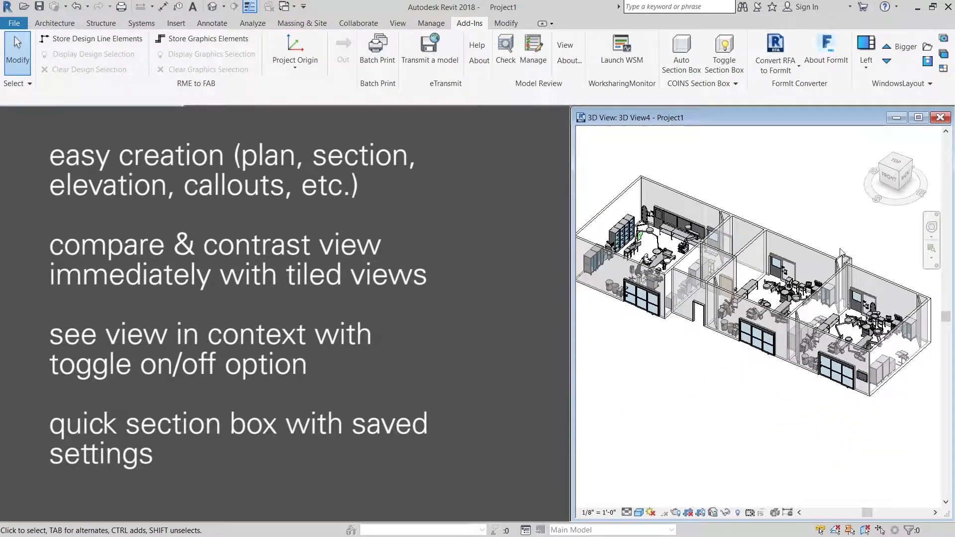
{"action": "scroll", "coordinate": [846, 252], "scroll_direction": "up", "scroll_amount": 1}
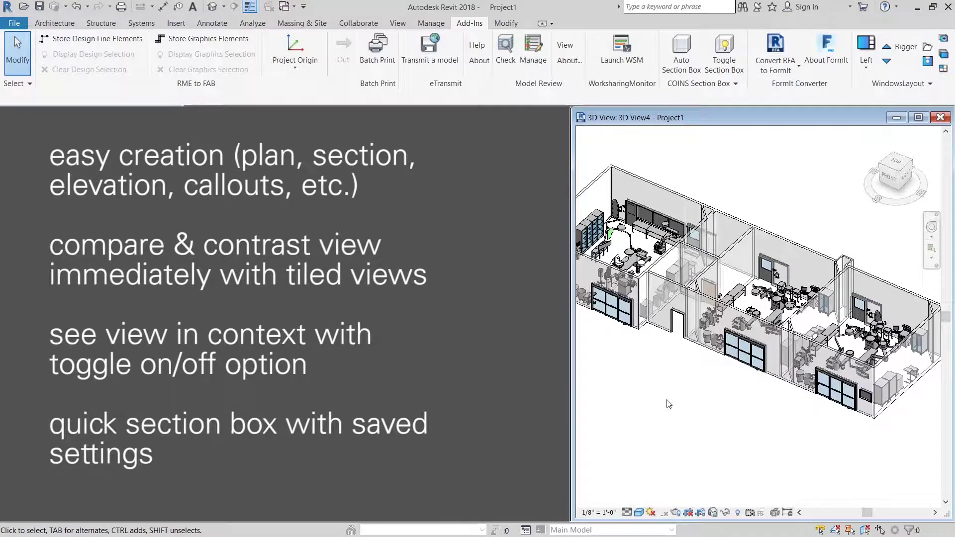